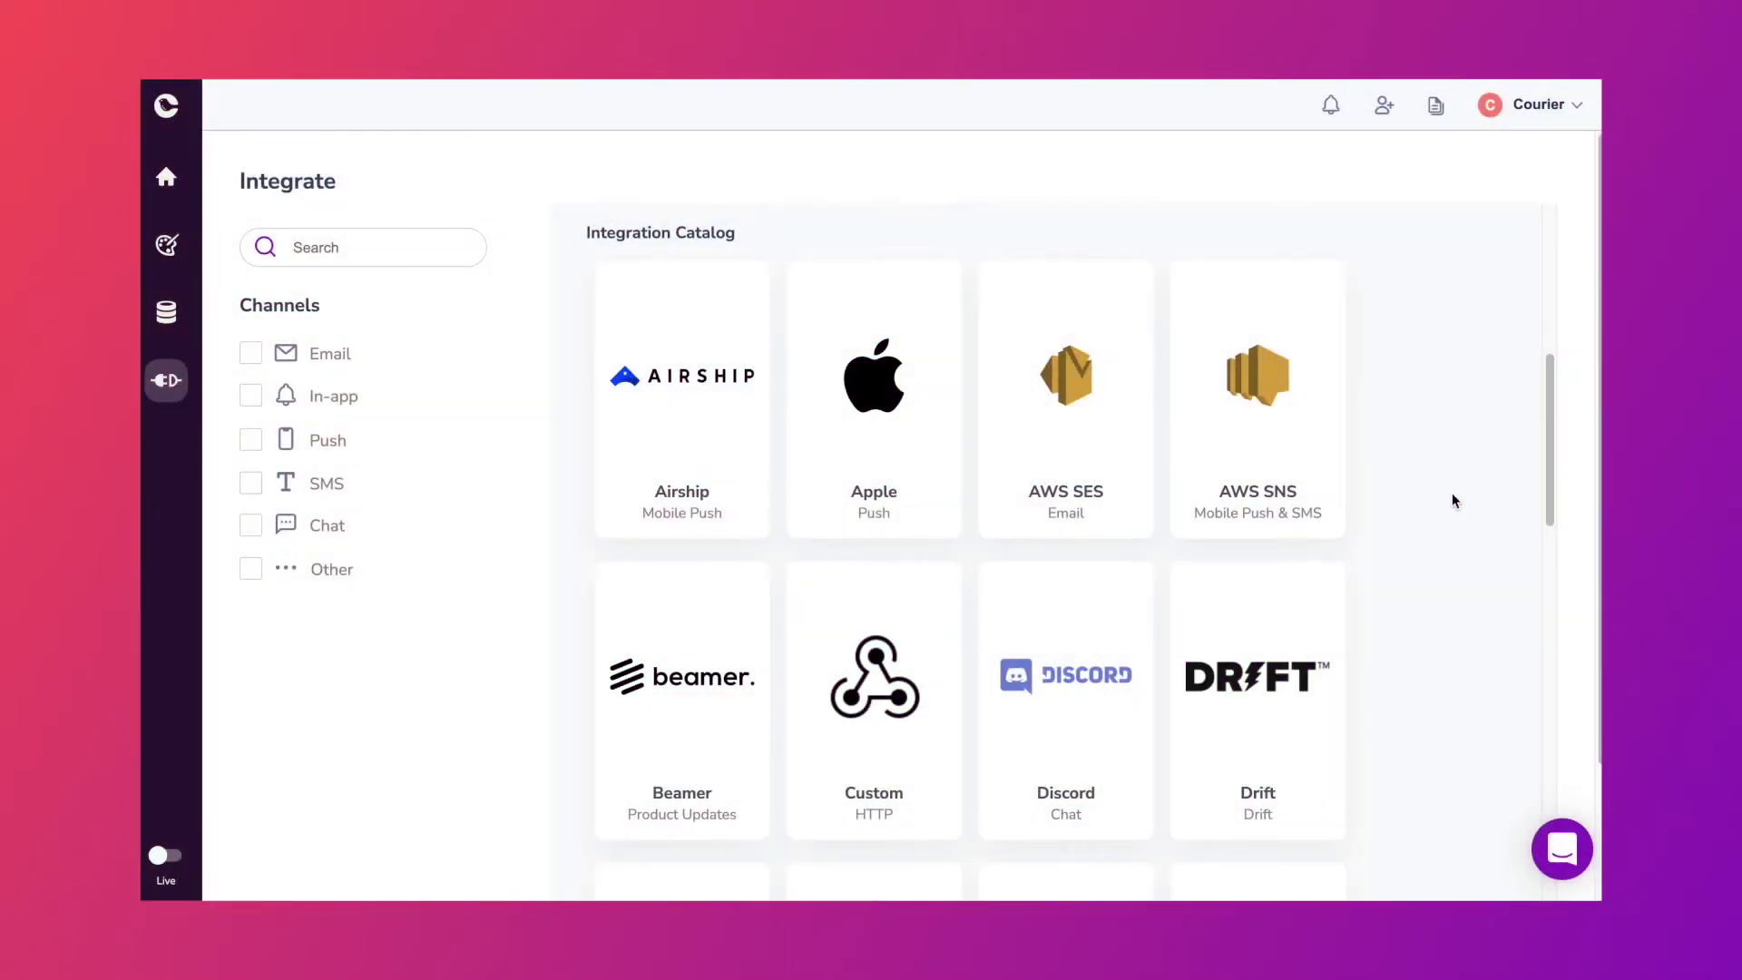
pyautogui.scroll(-3, 1454, 513)
pyautogui.scroll(-3, 1454, 512)
pyautogui.scroll(-3, 1455, 512)
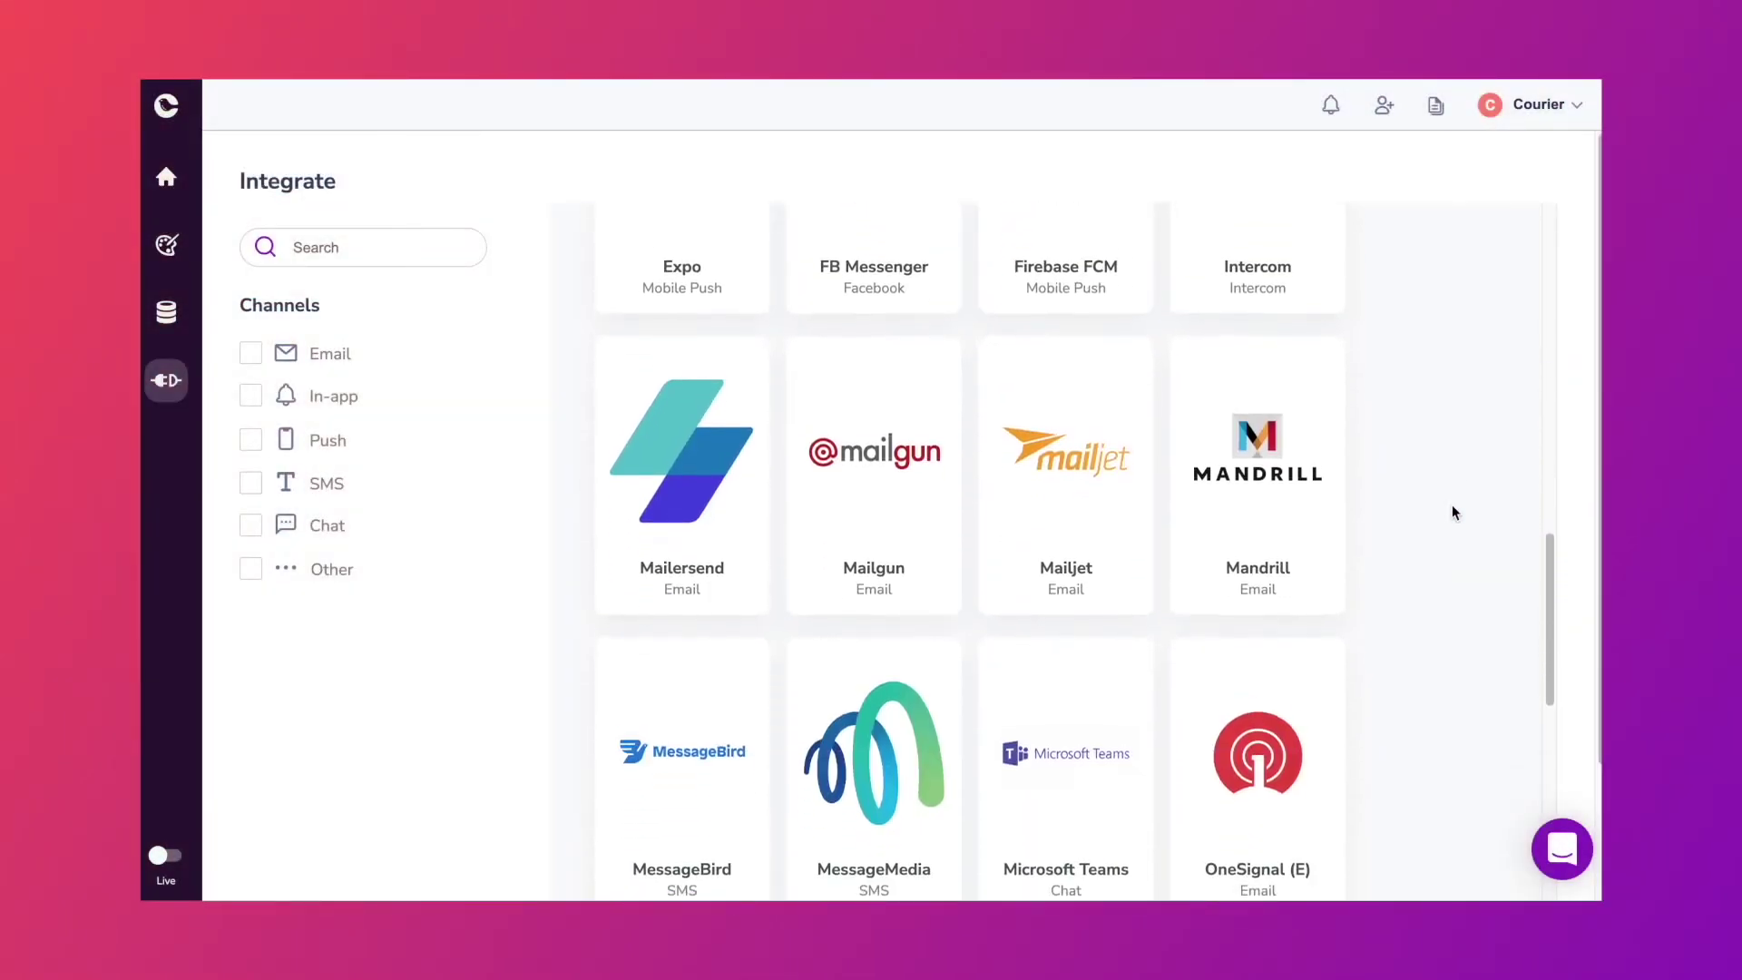
pyautogui.scroll(-3, 1454, 512)
pyautogui.scroll(-2, 1454, 512)
pyautogui.scroll(-3, 1454, 512)
pyautogui.scroll(-3, 1453, 530)
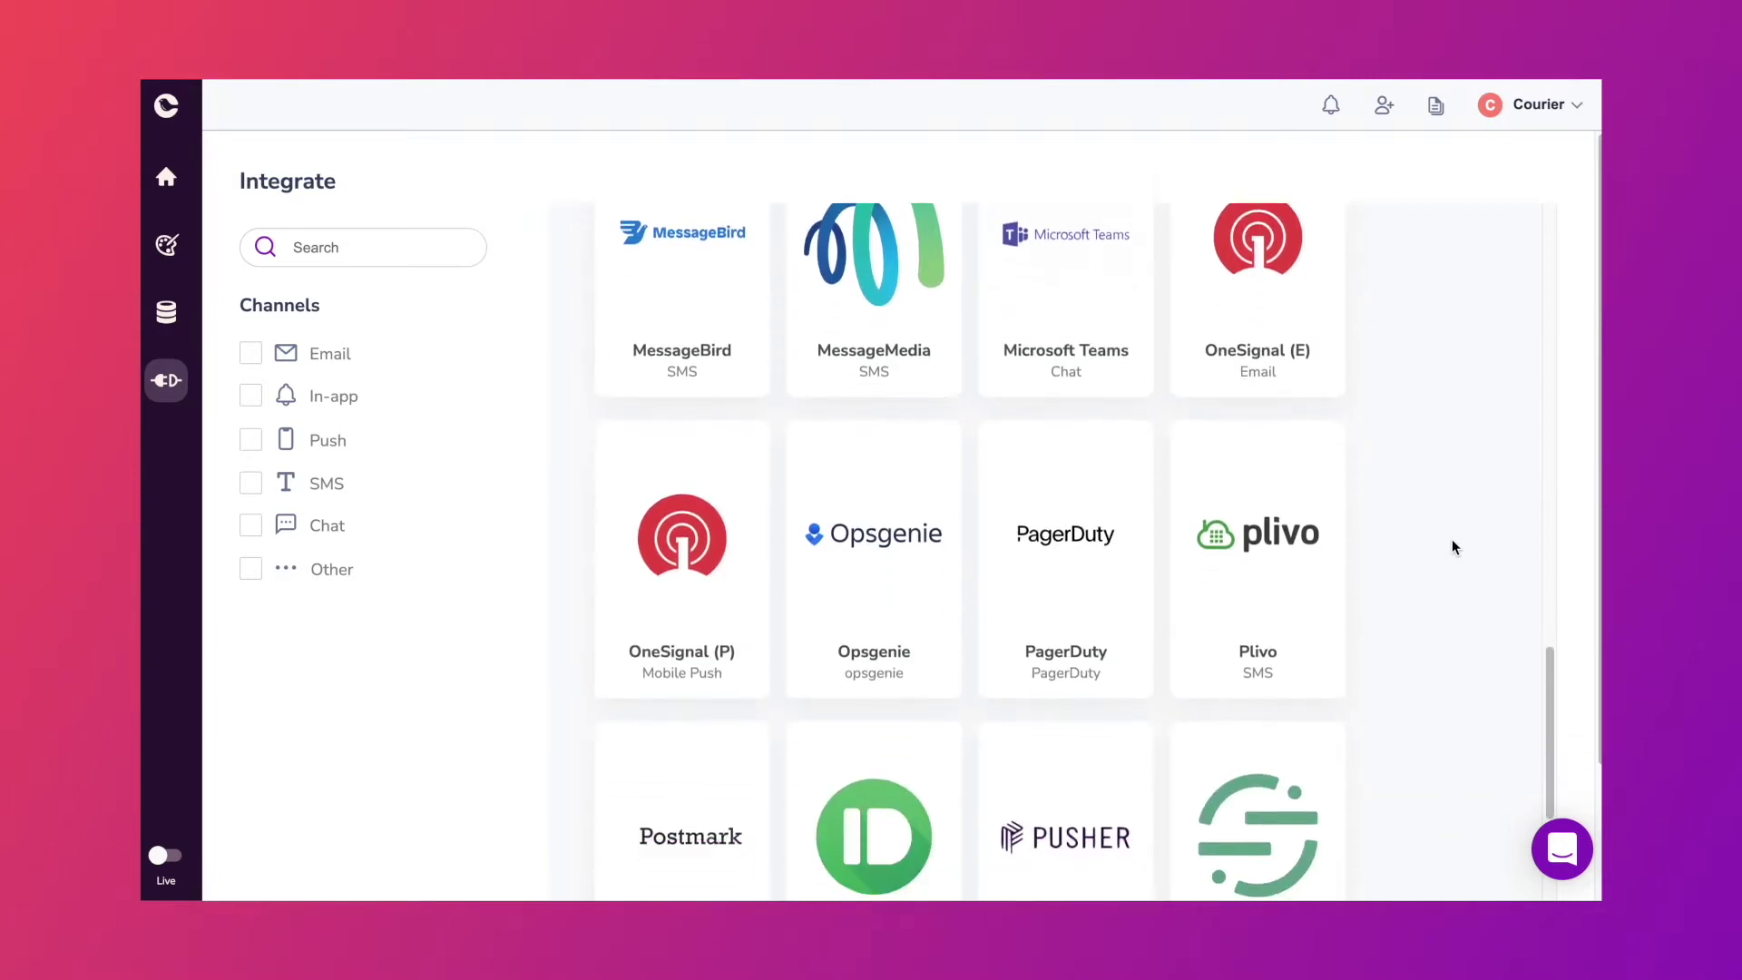
pyautogui.scroll(-3, 1453, 545)
pyautogui.scroll(-2, 1454, 547)
pyautogui.scroll(-1, 1455, 547)
pyautogui.scroll(-3, 1453, 558)
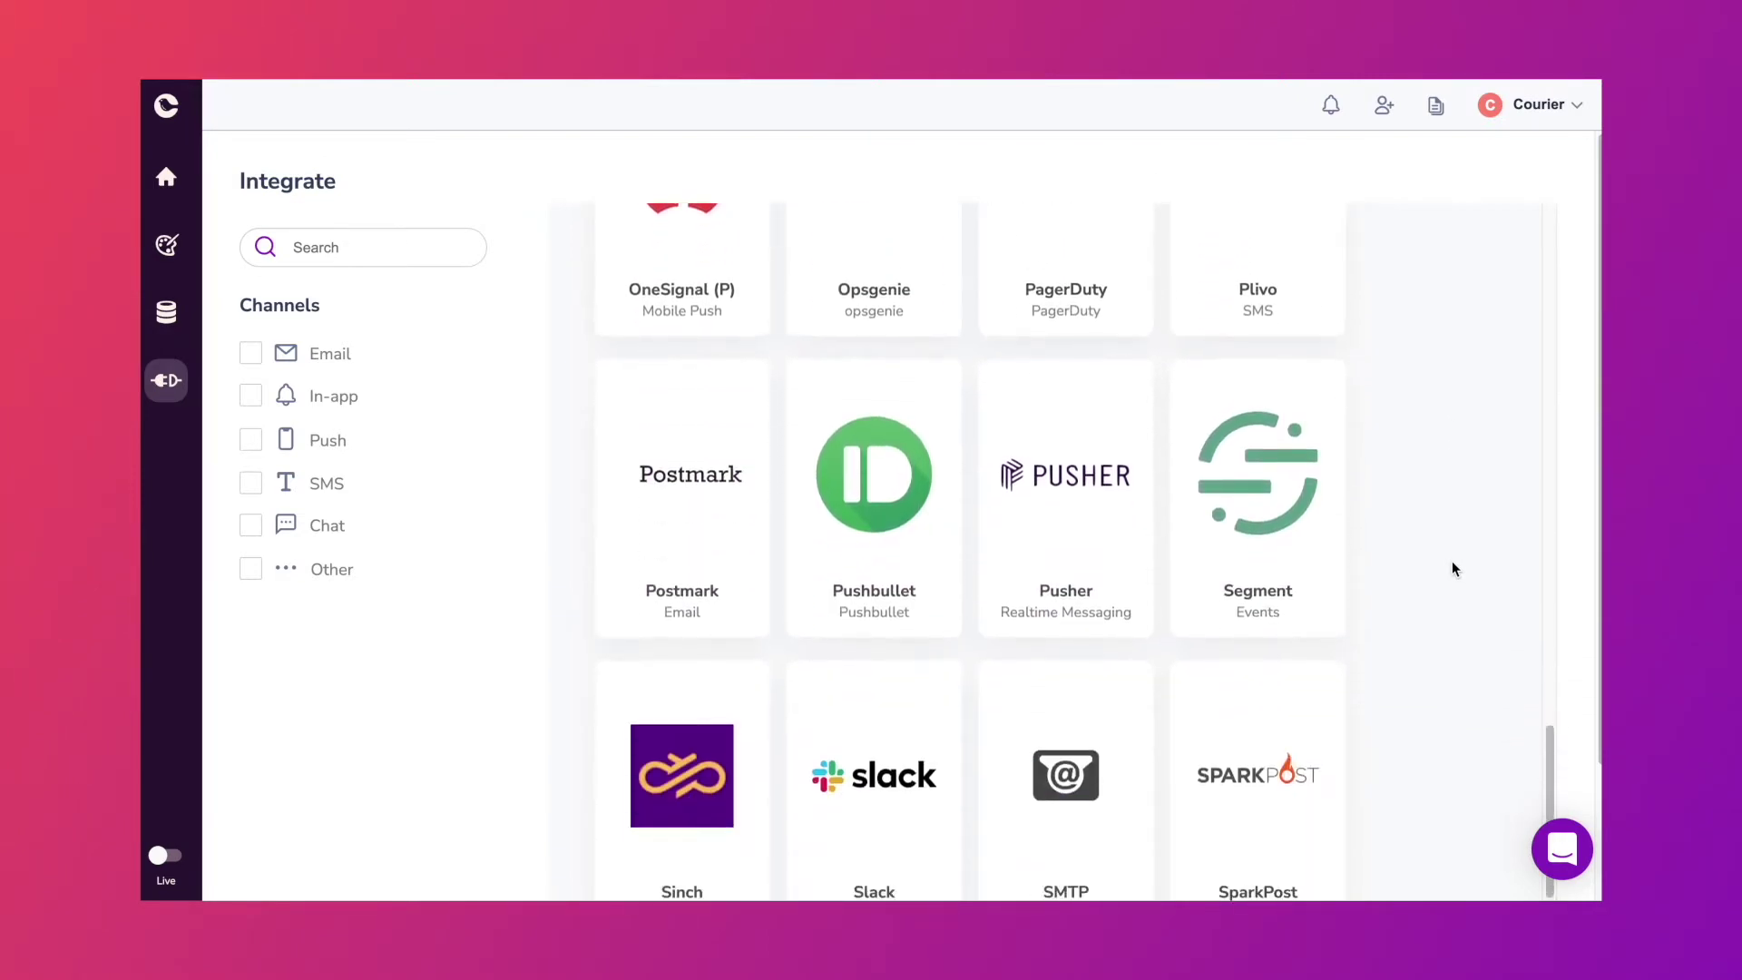
pyautogui.scroll(-3, 1454, 569)
pyautogui.scroll(-2, 1453, 568)
pyautogui.scroll(-1, 1453, 569)
pyautogui.scroll(-1, 1453, 573)
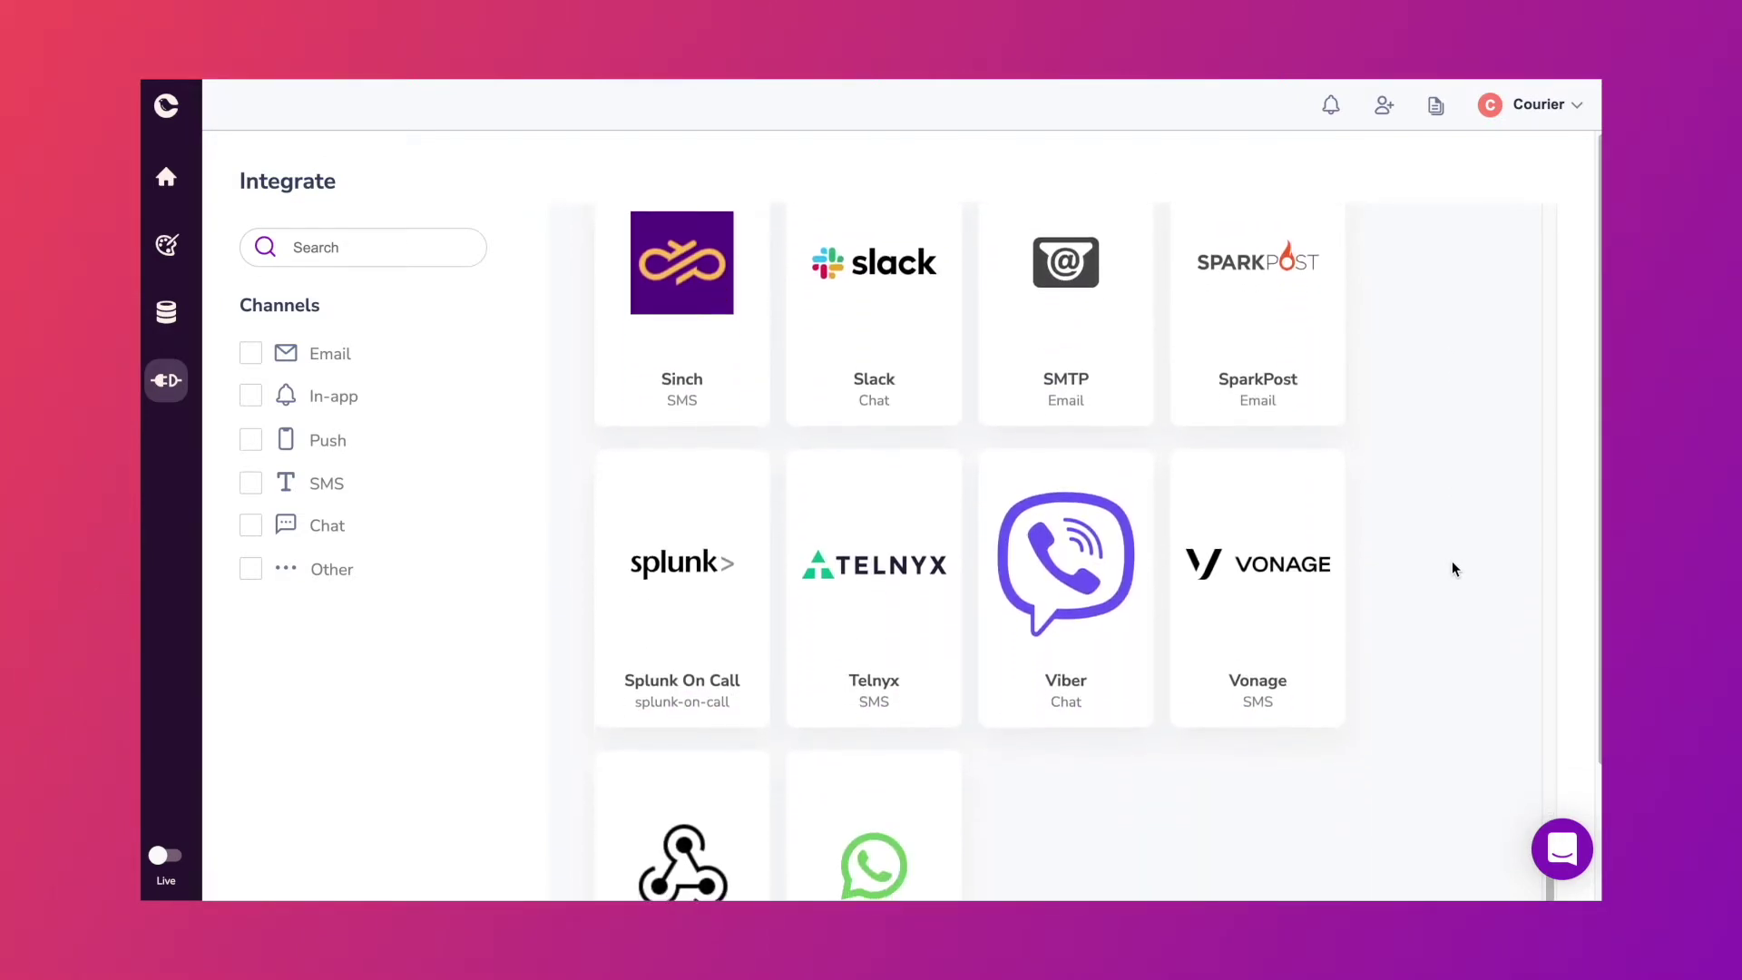
pyautogui.scroll(-1, 1455, 577)
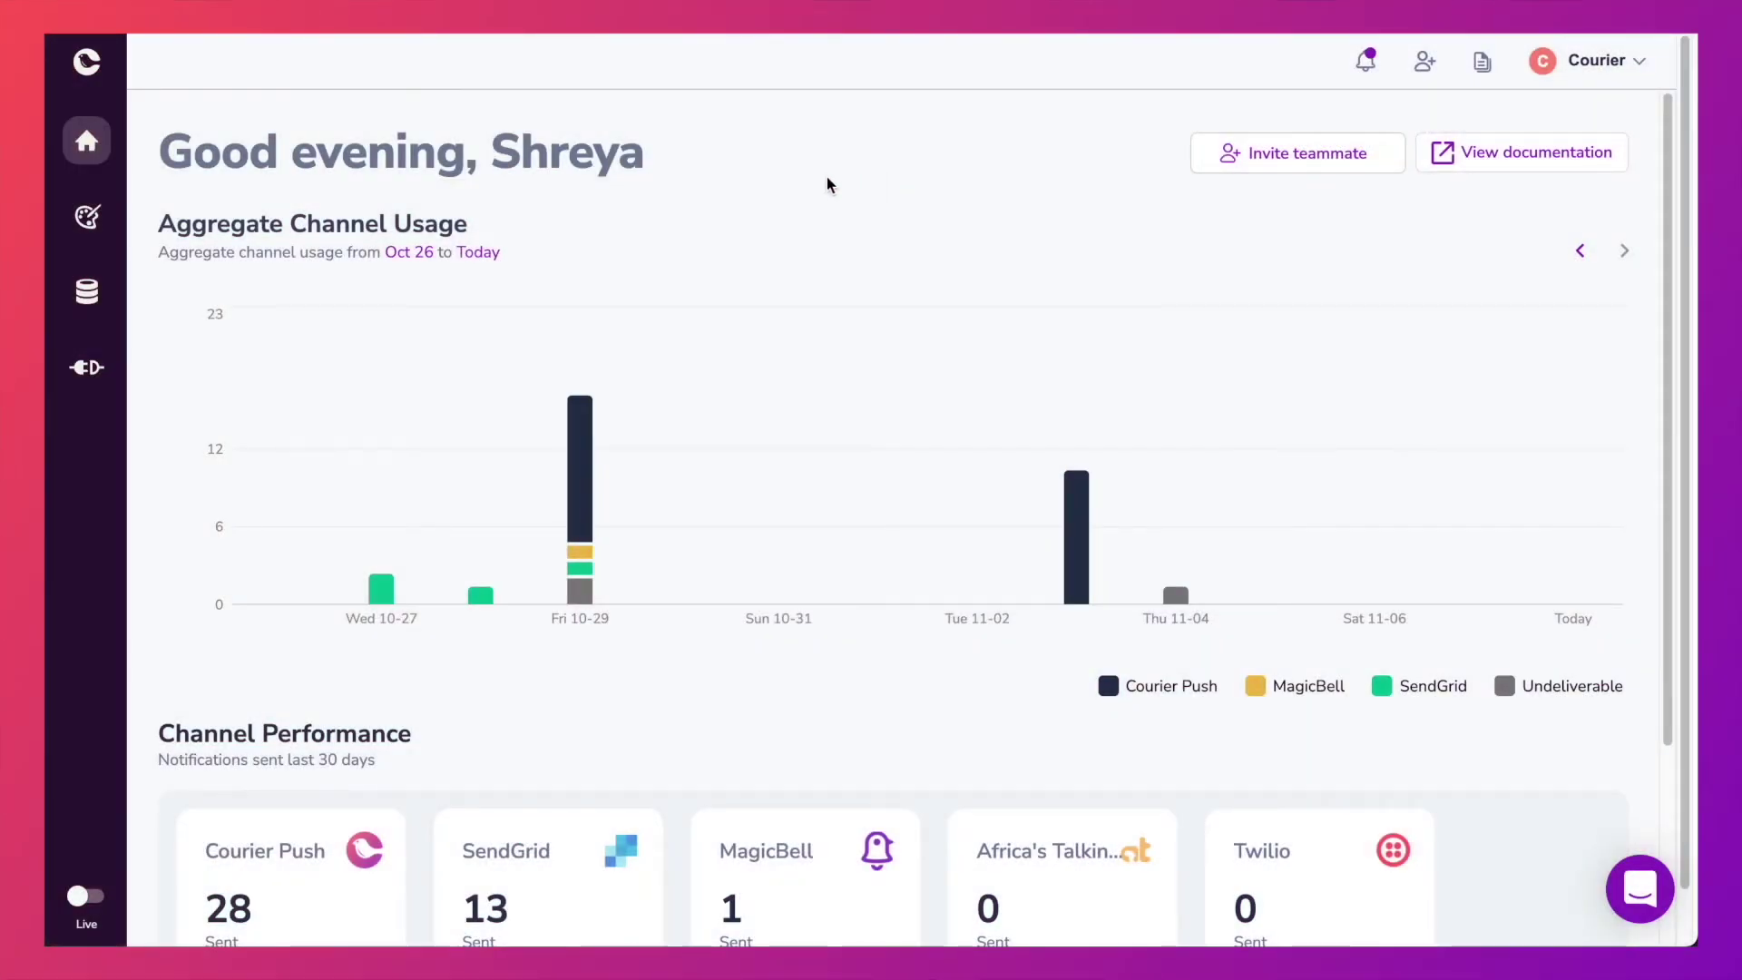
# Create Untitled Notification 2 from the Designer and add Push as its first channel
pyautogui.click(86, 217)
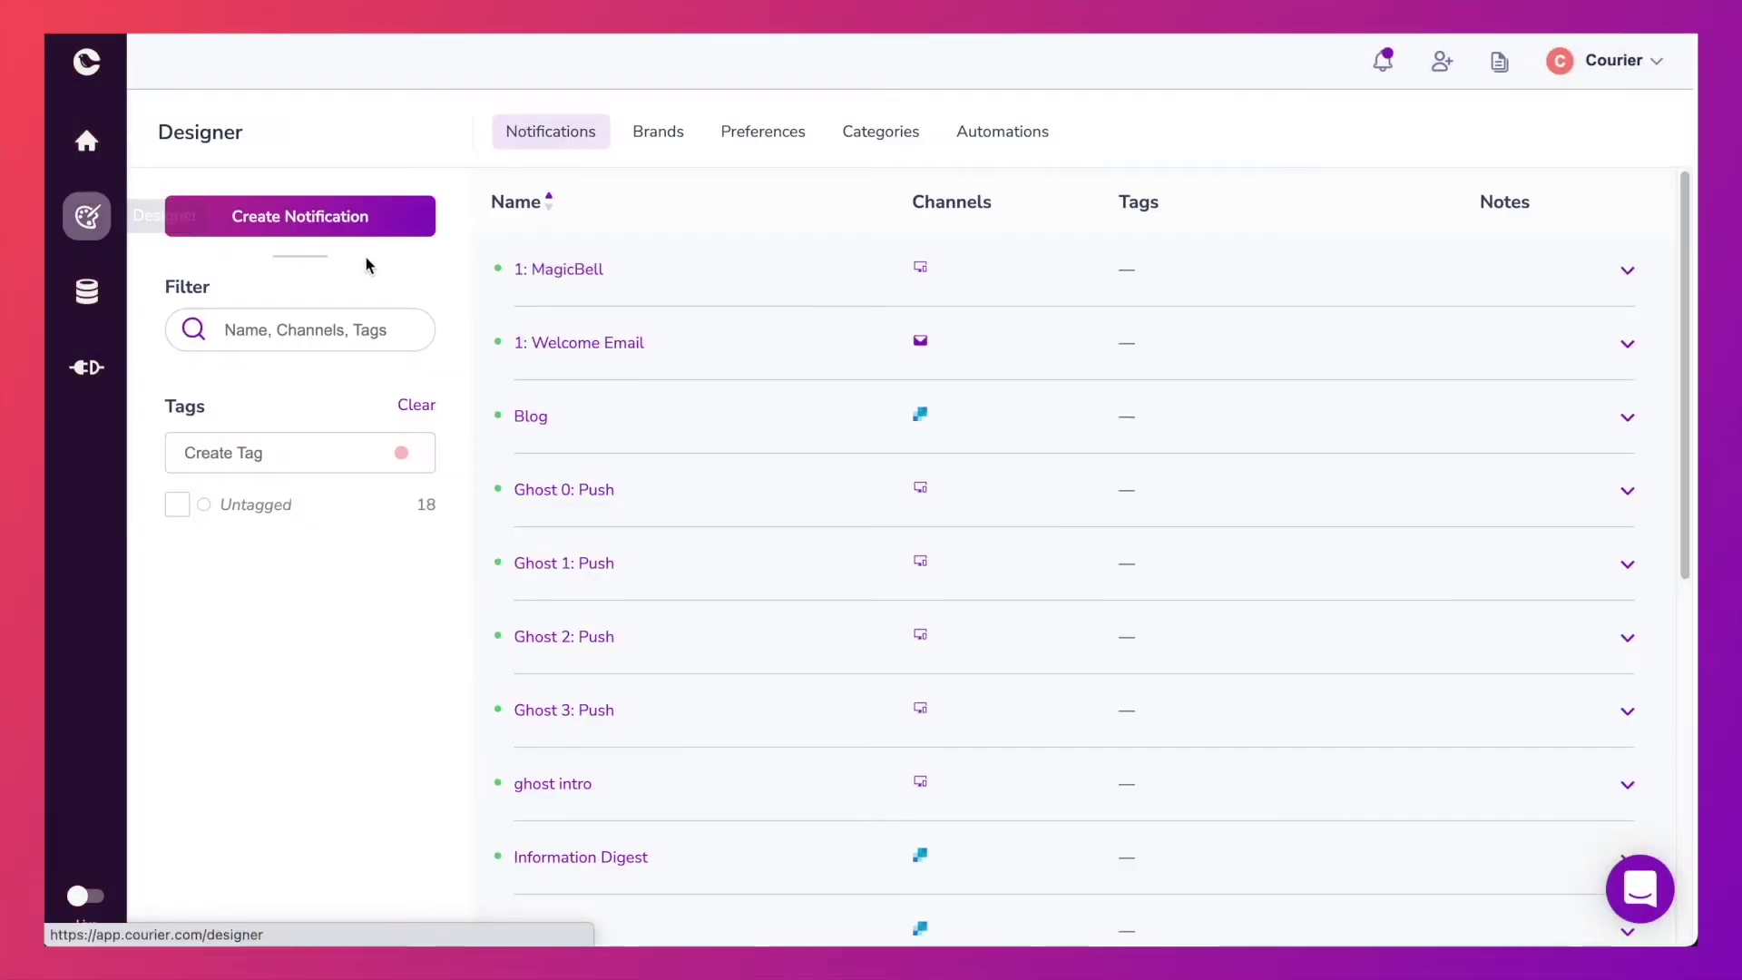
pyautogui.click(367, 216)
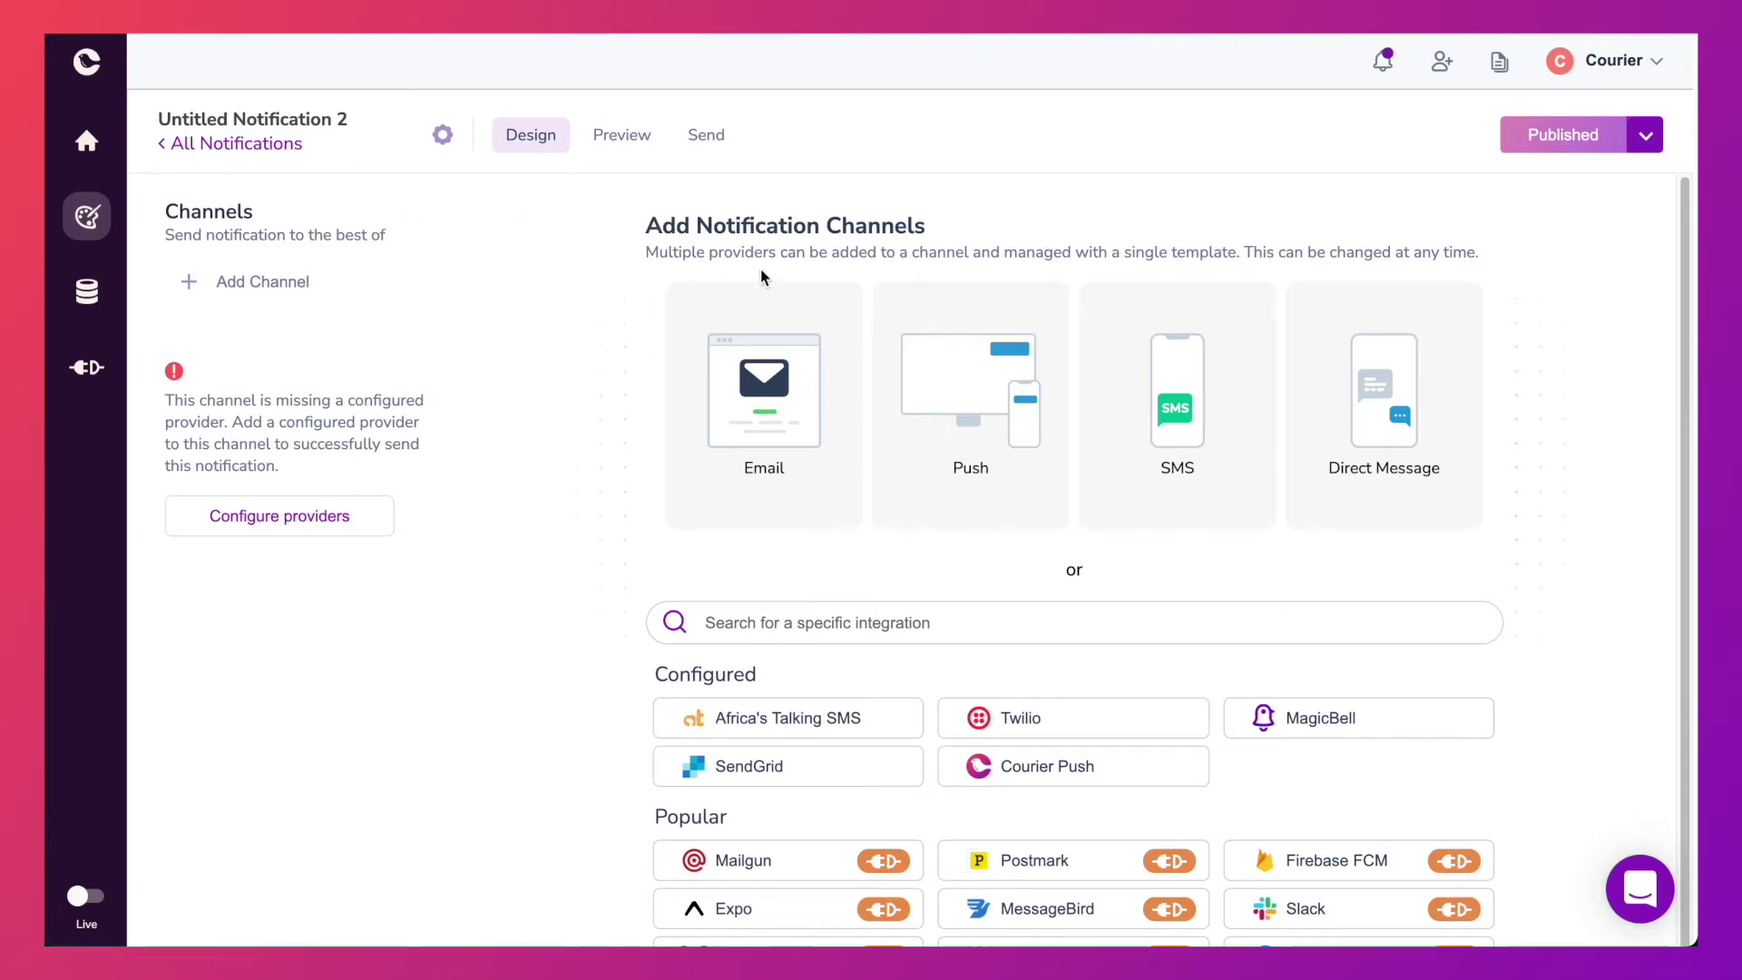
pyautogui.click(983, 447)
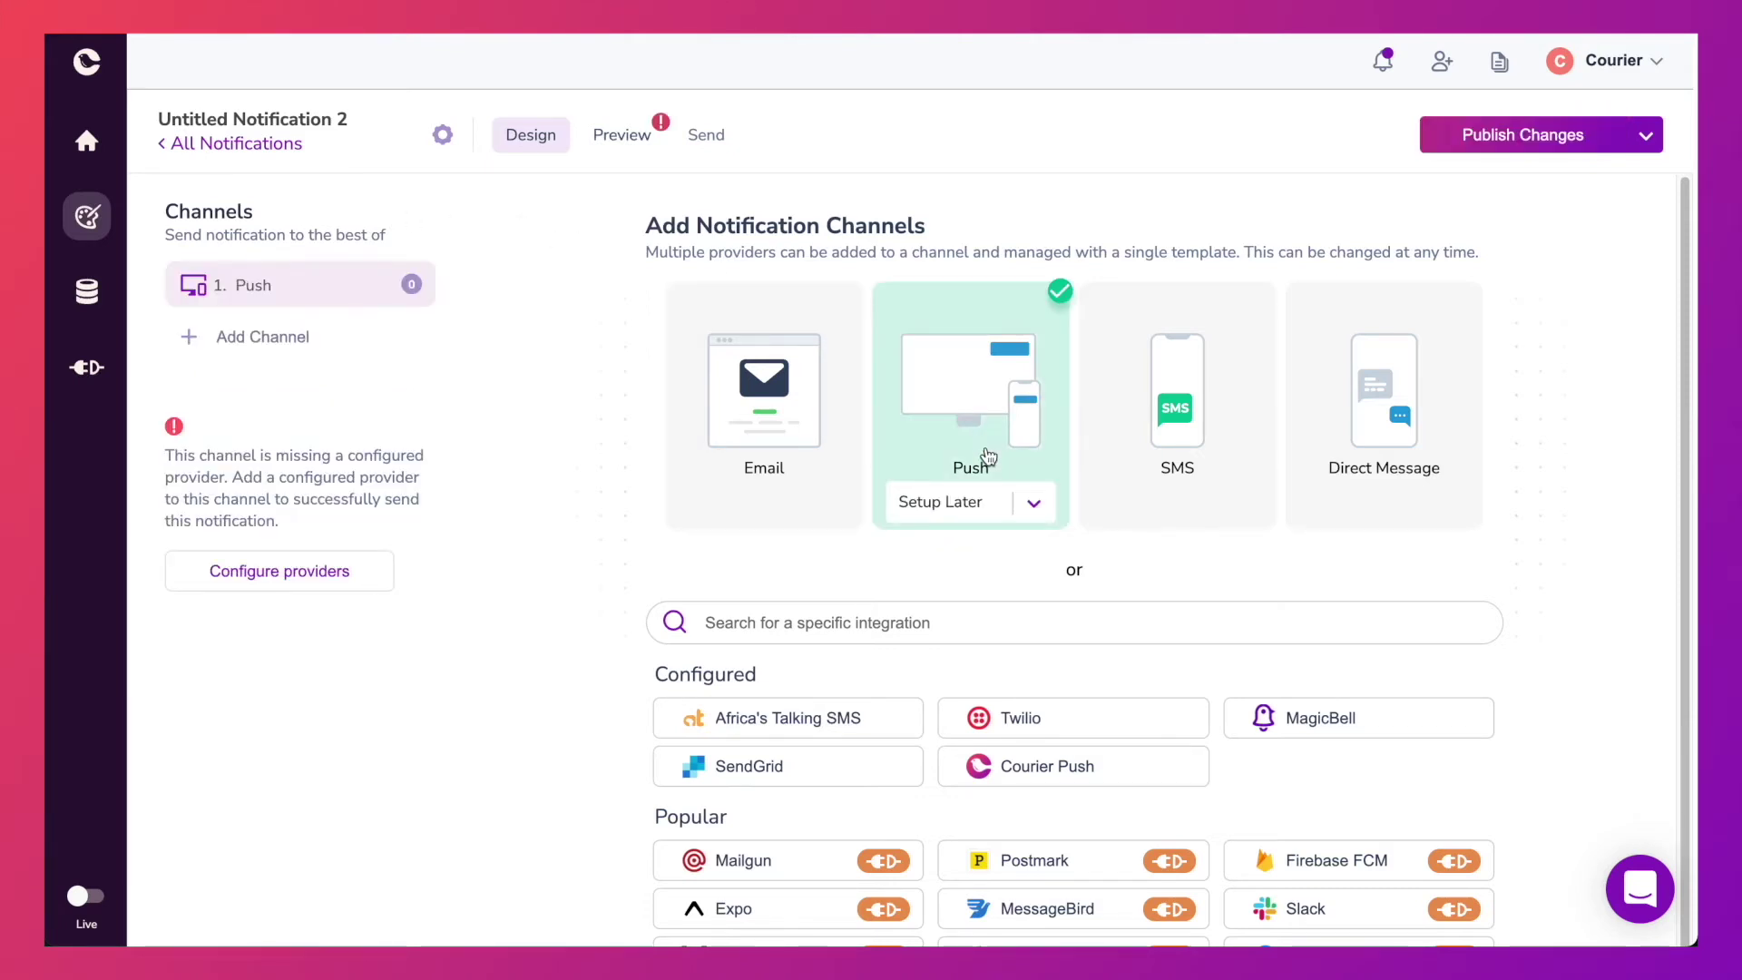
# Set Courier Push as the Push channel's provider and review its channel settings
pyautogui.click(1032, 505)
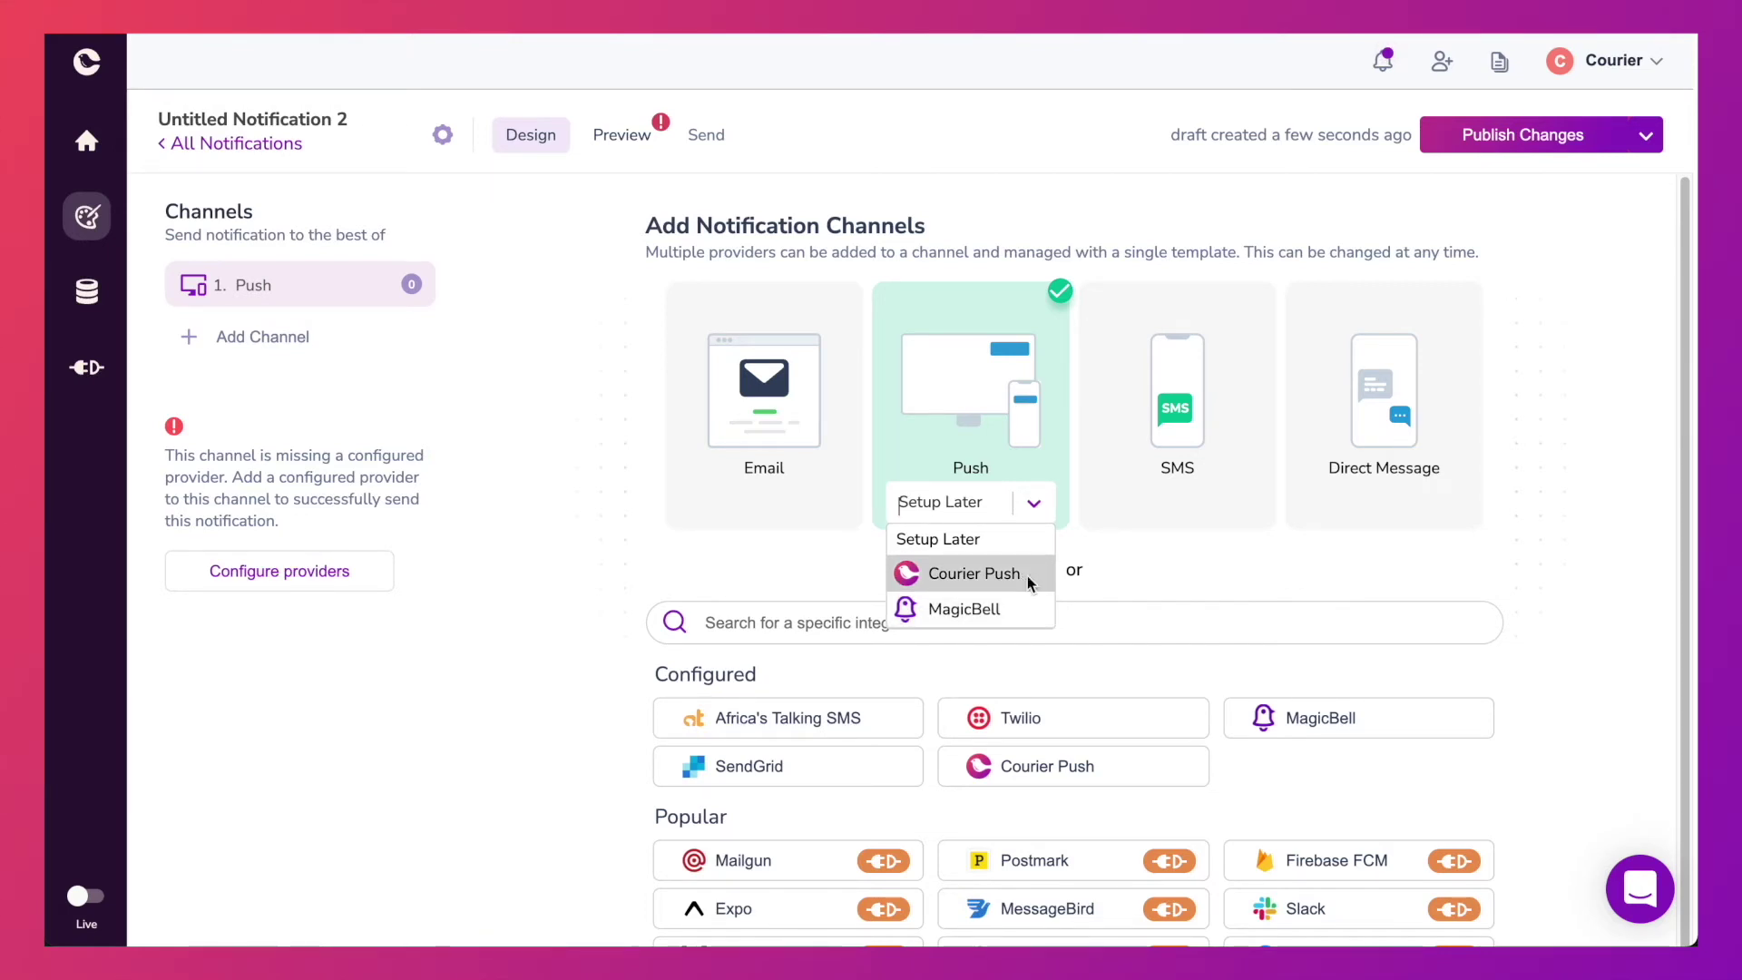
pyautogui.click(1029, 578)
pyautogui.moveTo(300, 284)
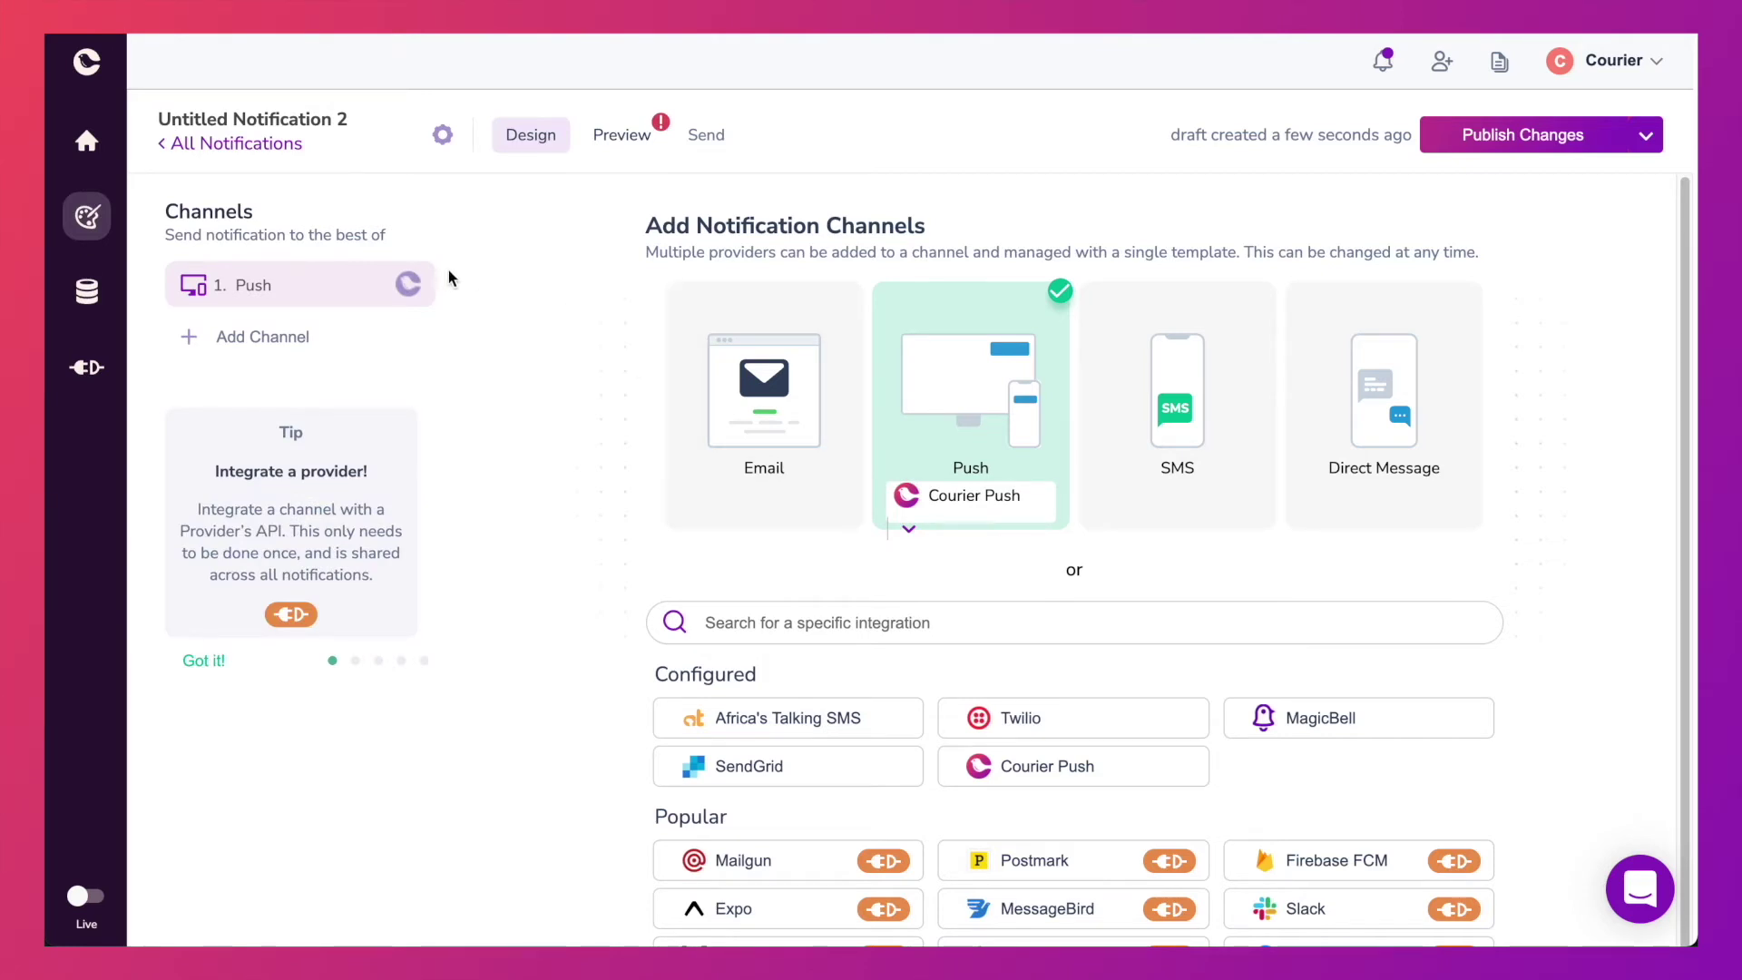
pyautogui.click(446, 291)
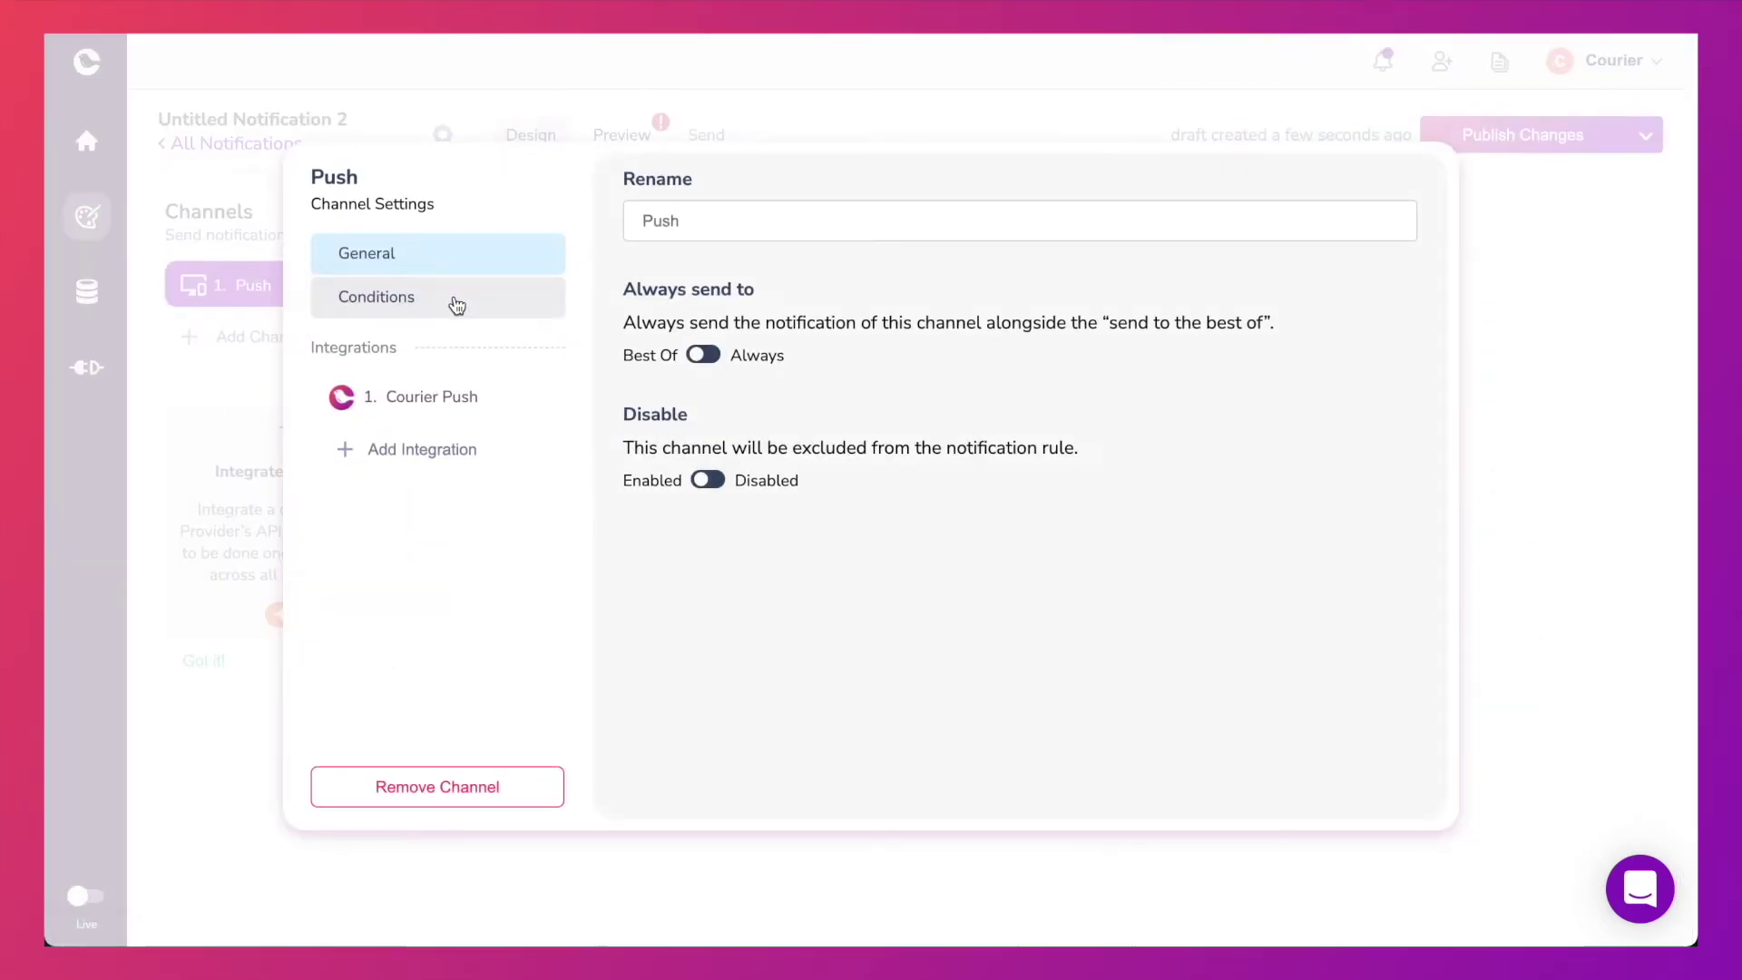
pyautogui.click(177, 403)
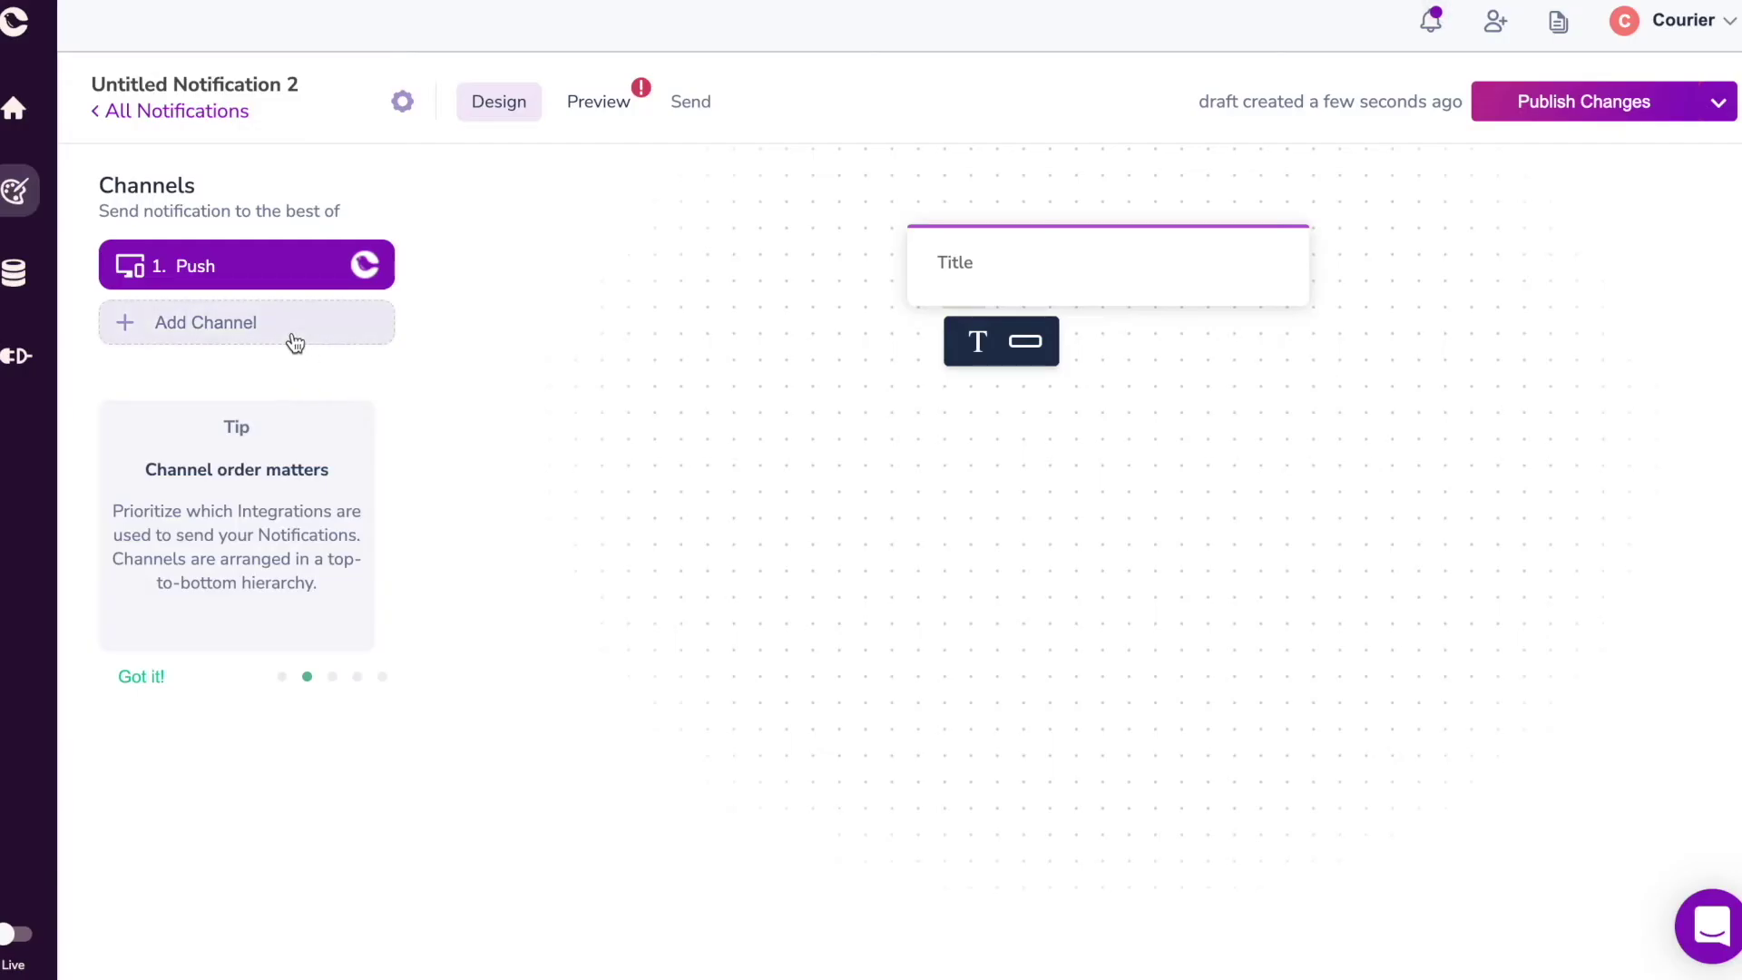
# Add an SMS channel with Twilio as its provider and bring up its settings
pyautogui.click(294, 339)
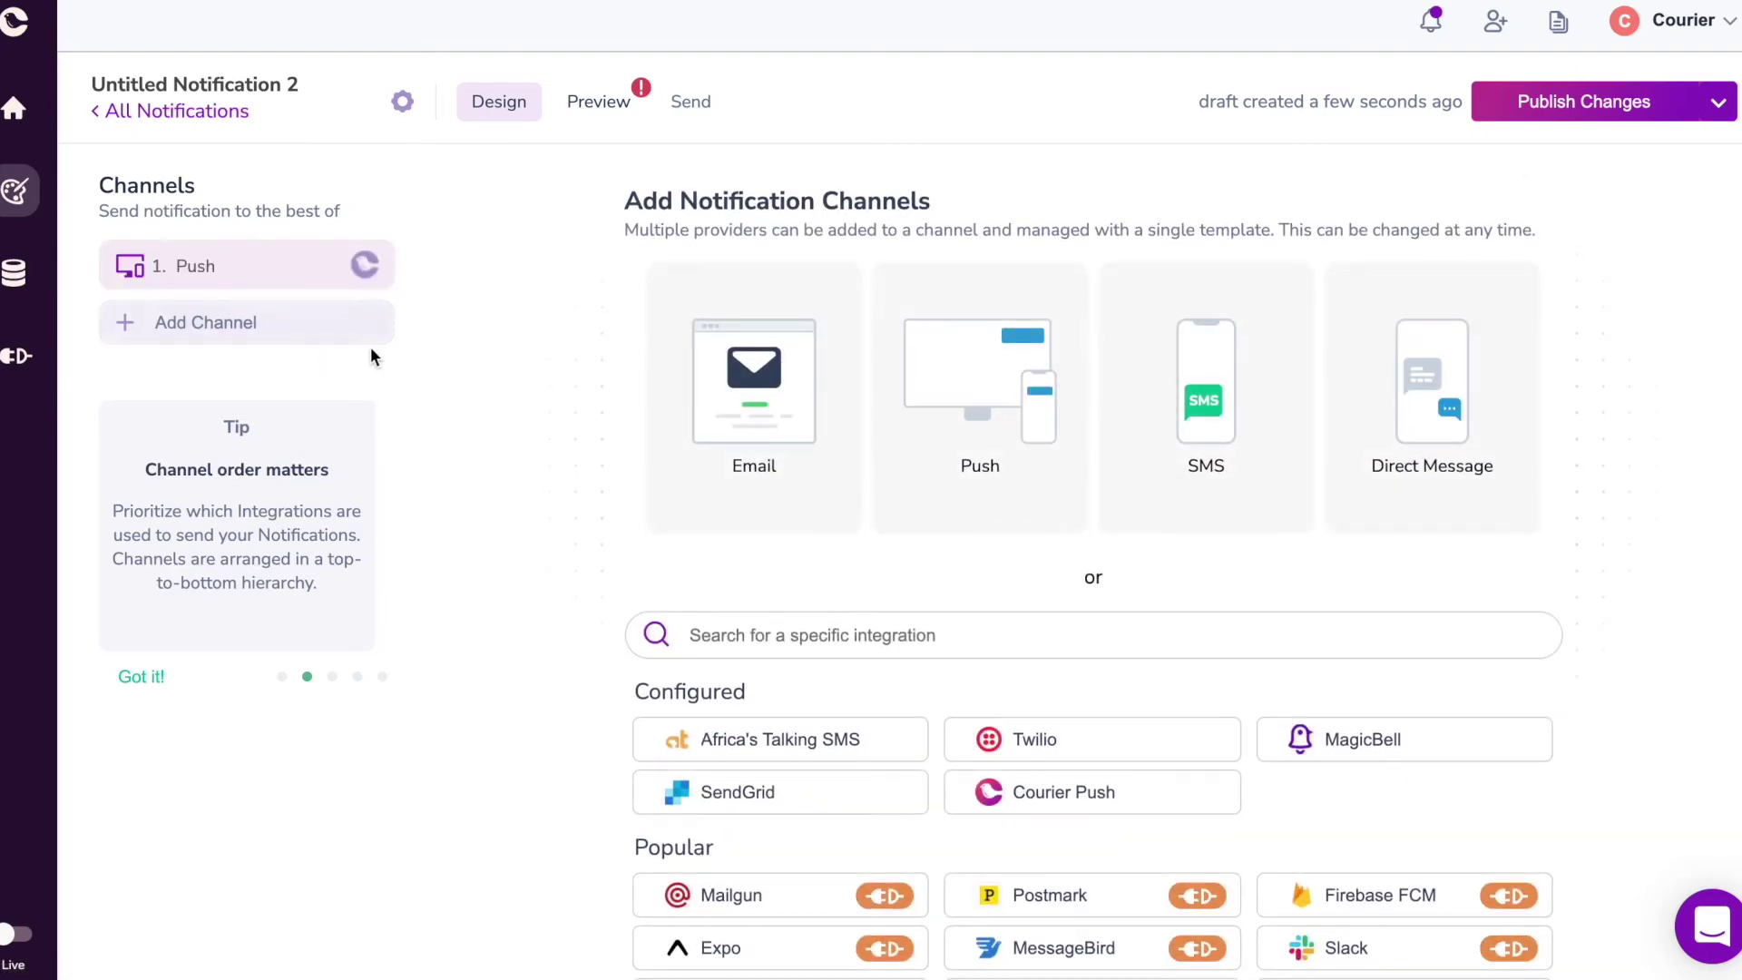
pyautogui.click(1224, 499)
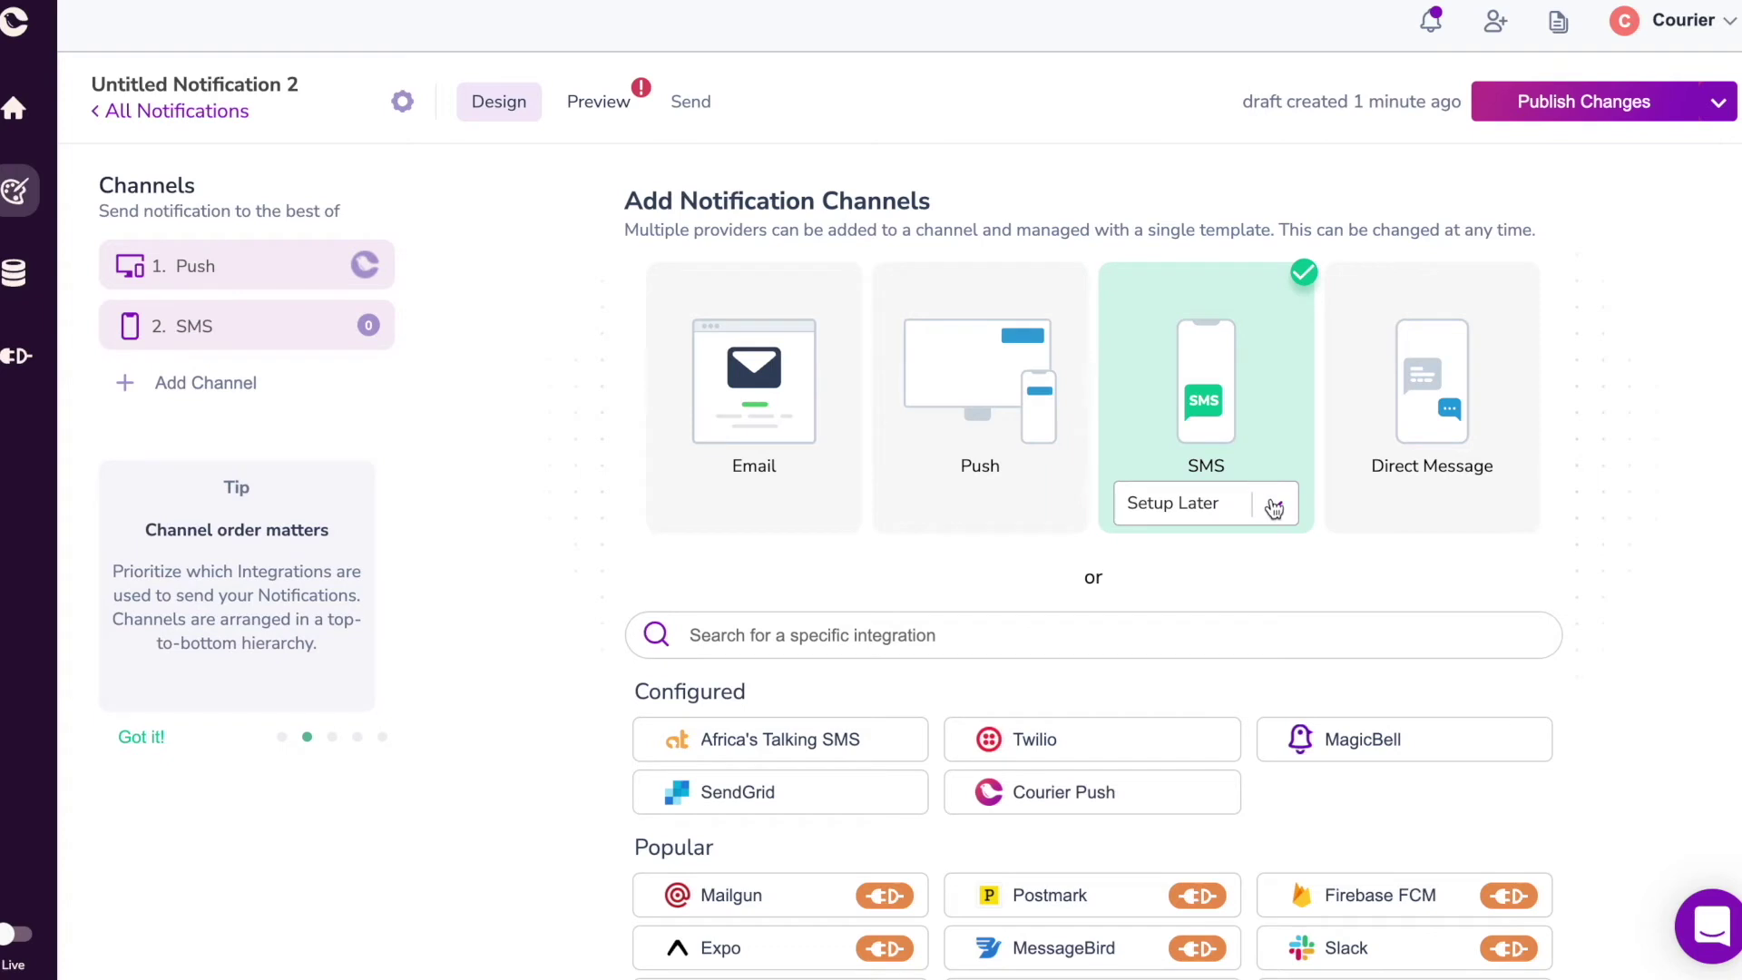
pyautogui.click(1266, 504)
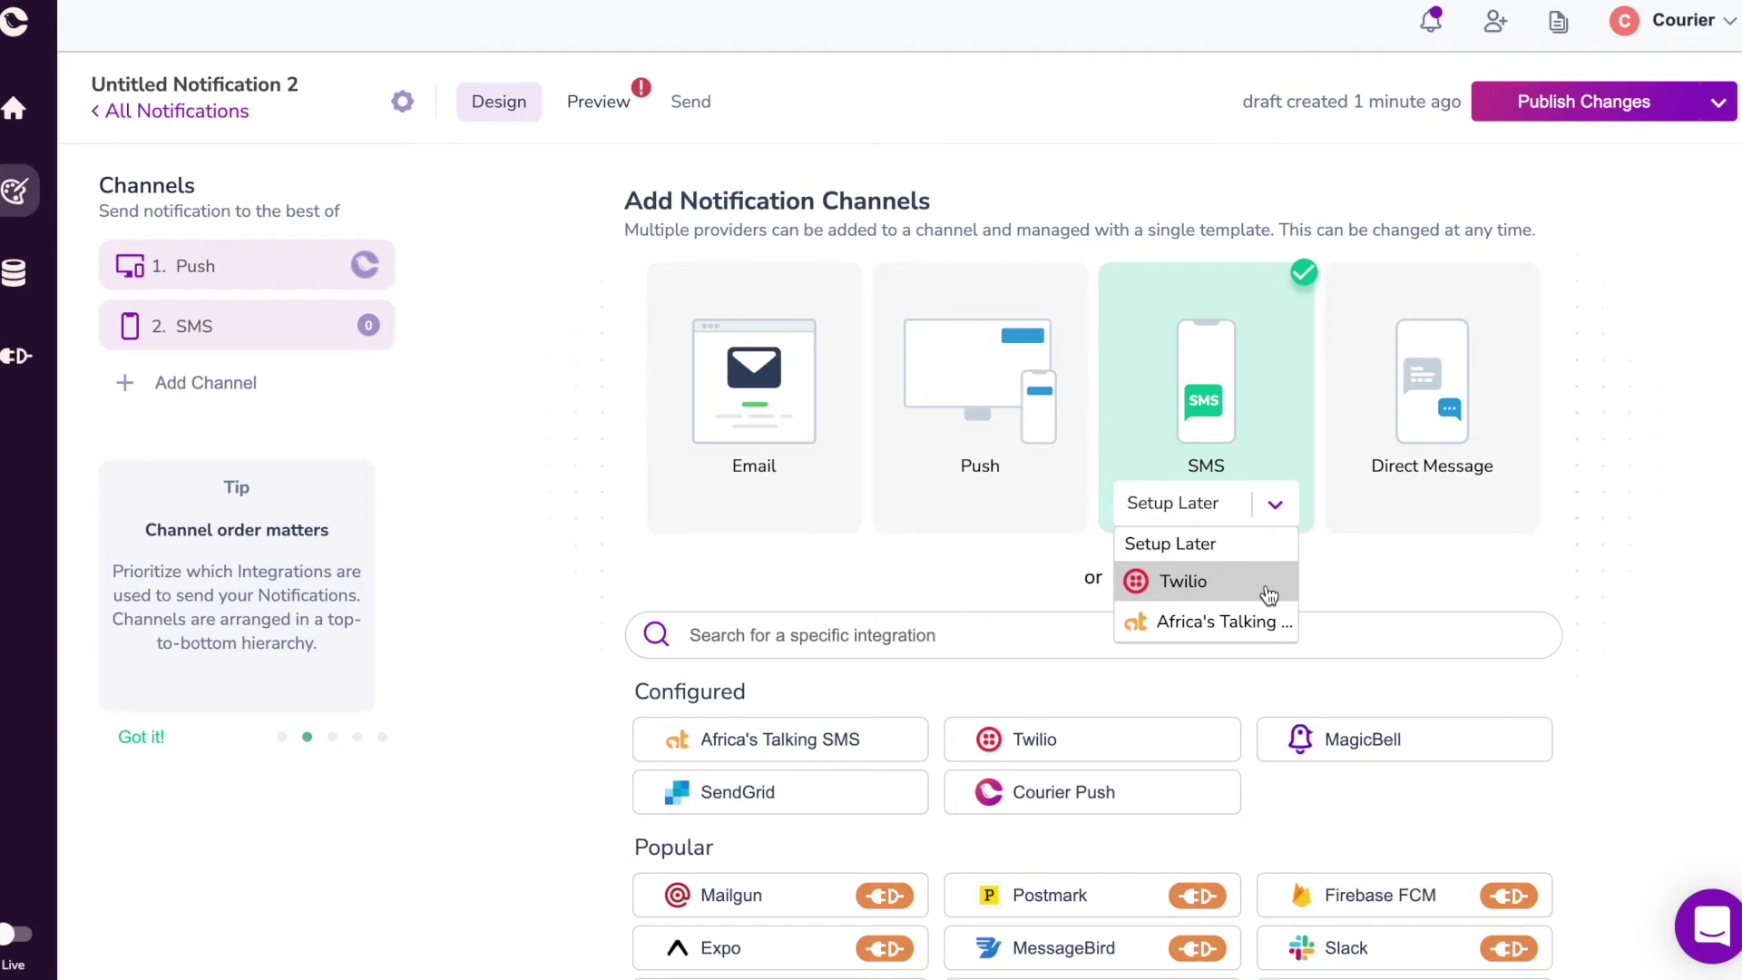
pyautogui.click(1182, 581)
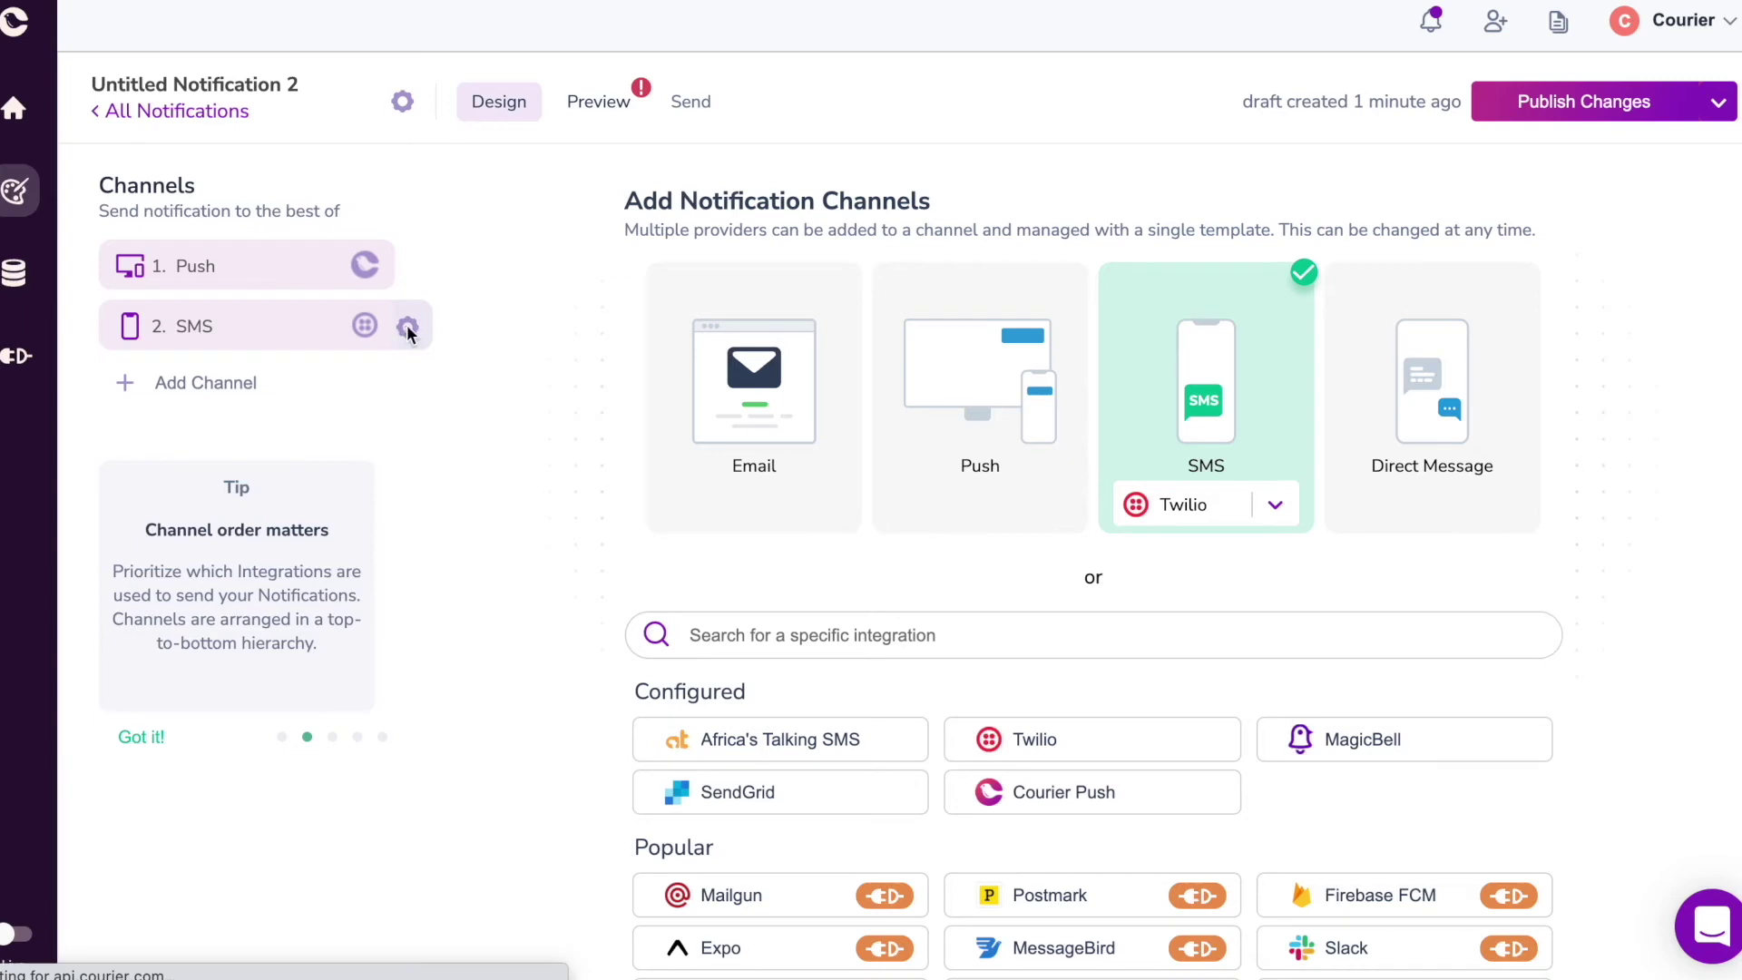
pyautogui.click(408, 328)
# Add Africa's Talking SMS as a second provider; make Twilio conditional on profile location = africa
pyautogui.click(390, 463)
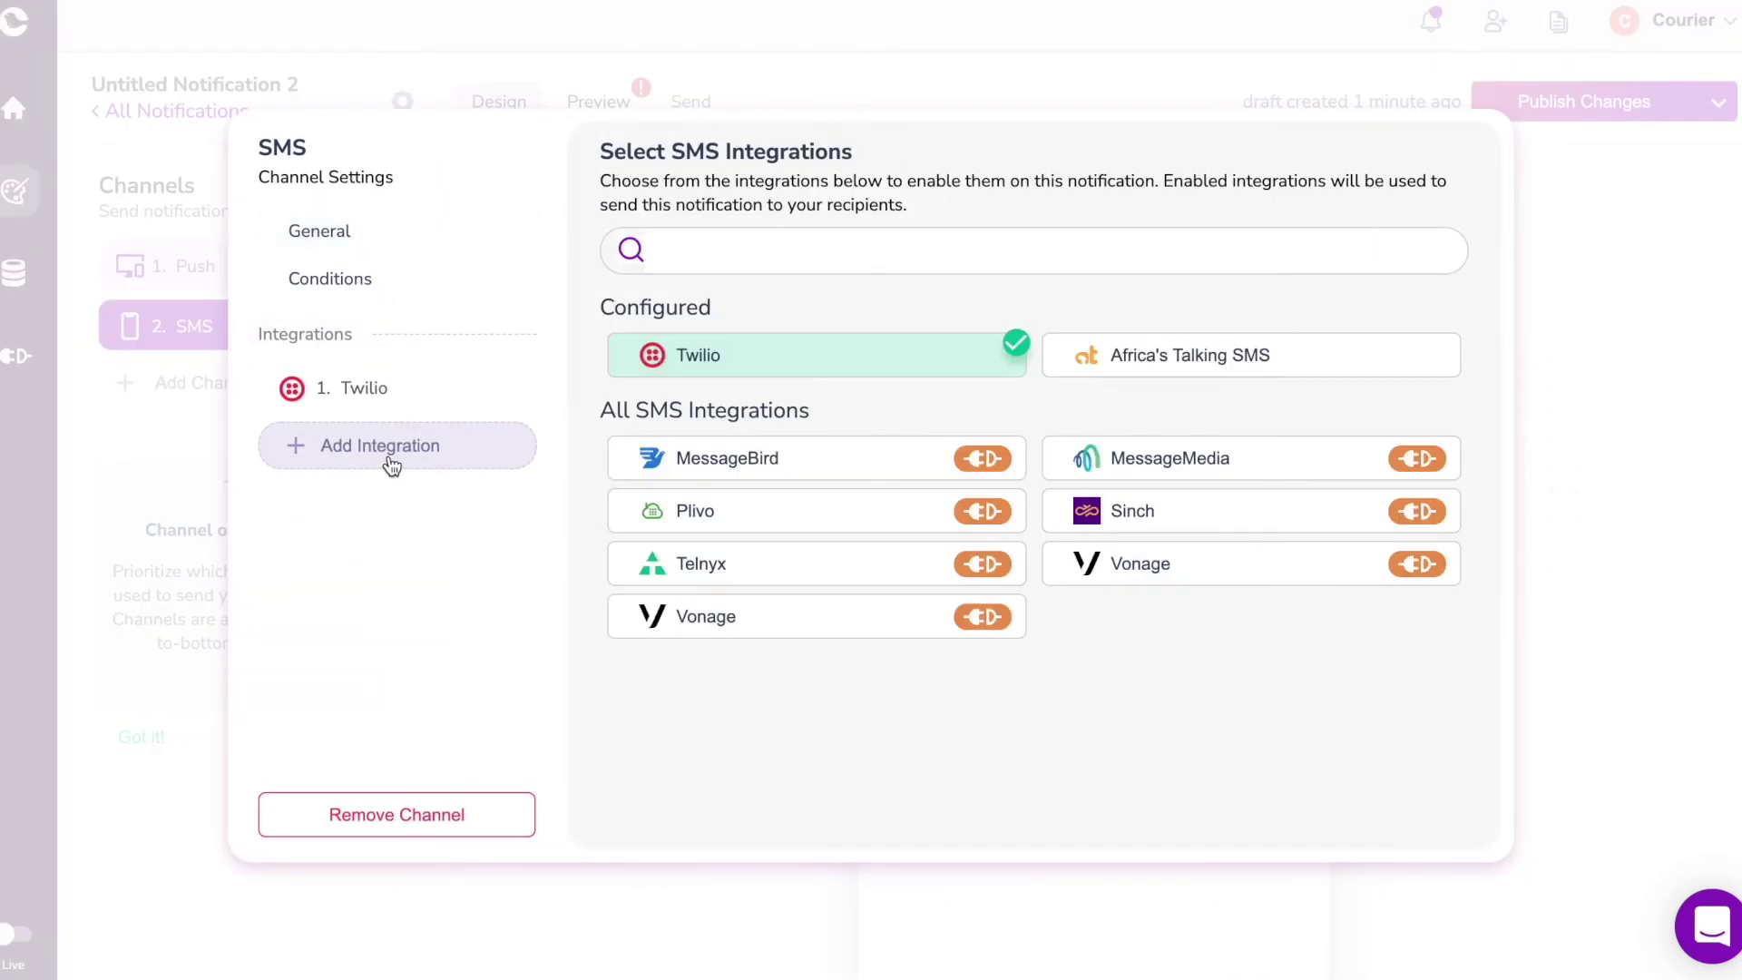
pyautogui.click(1100, 360)
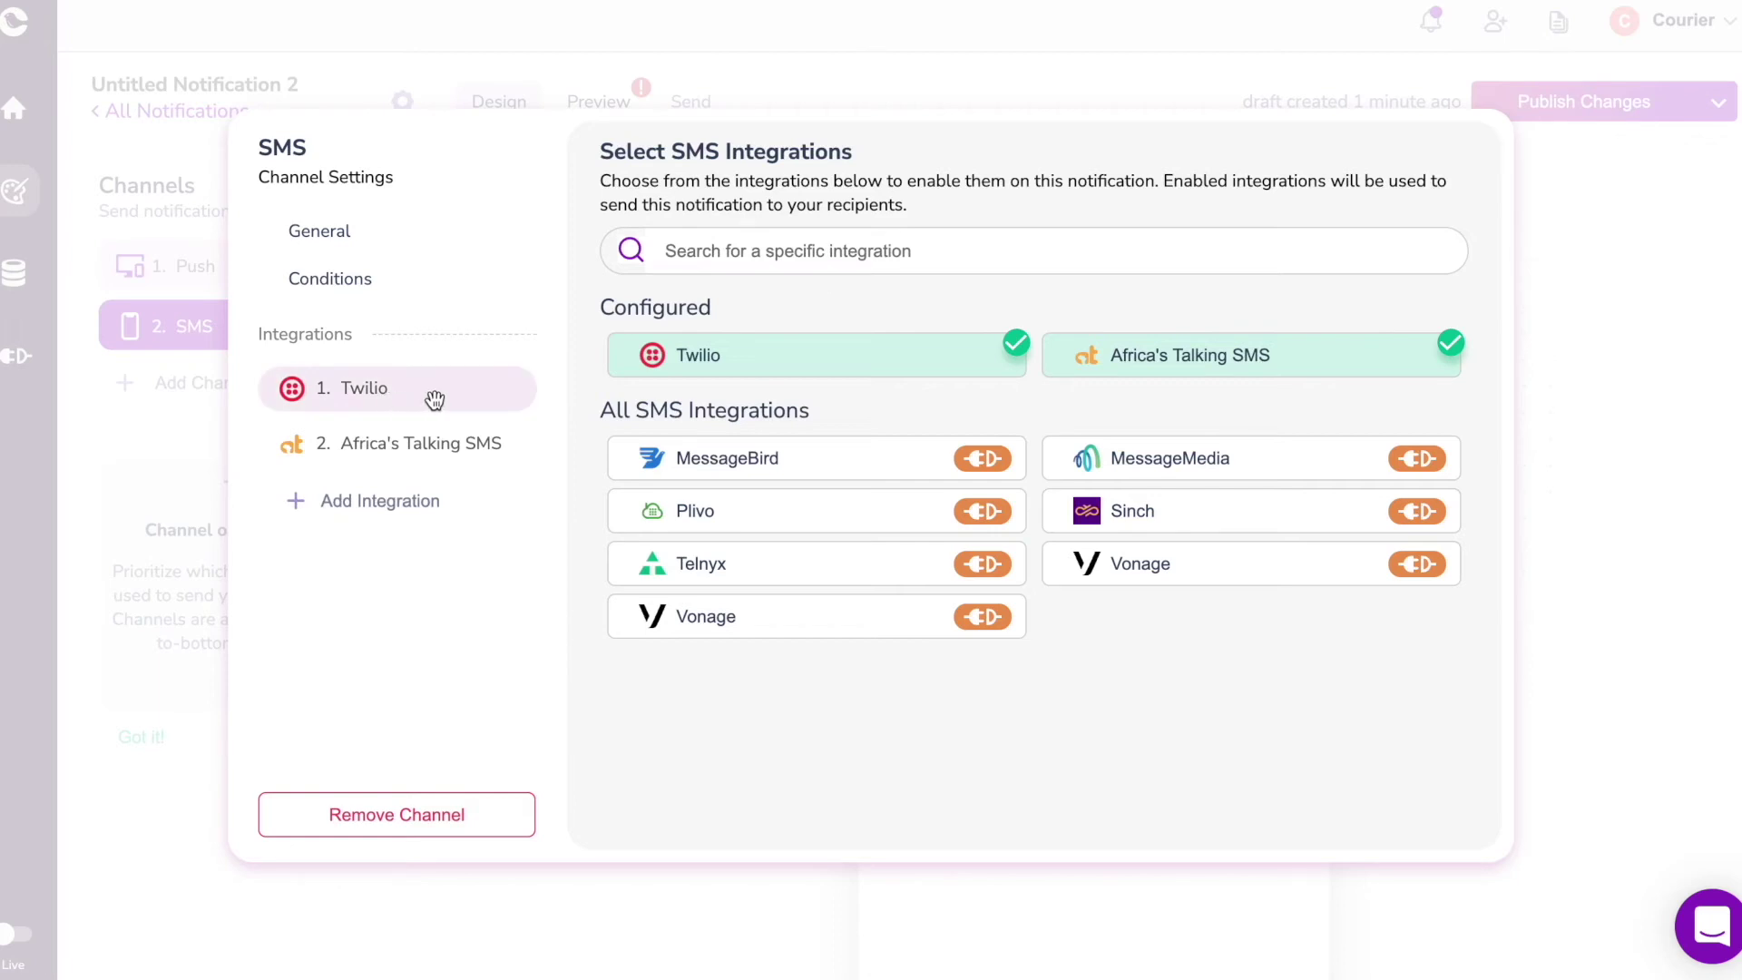
pyautogui.click(408, 391)
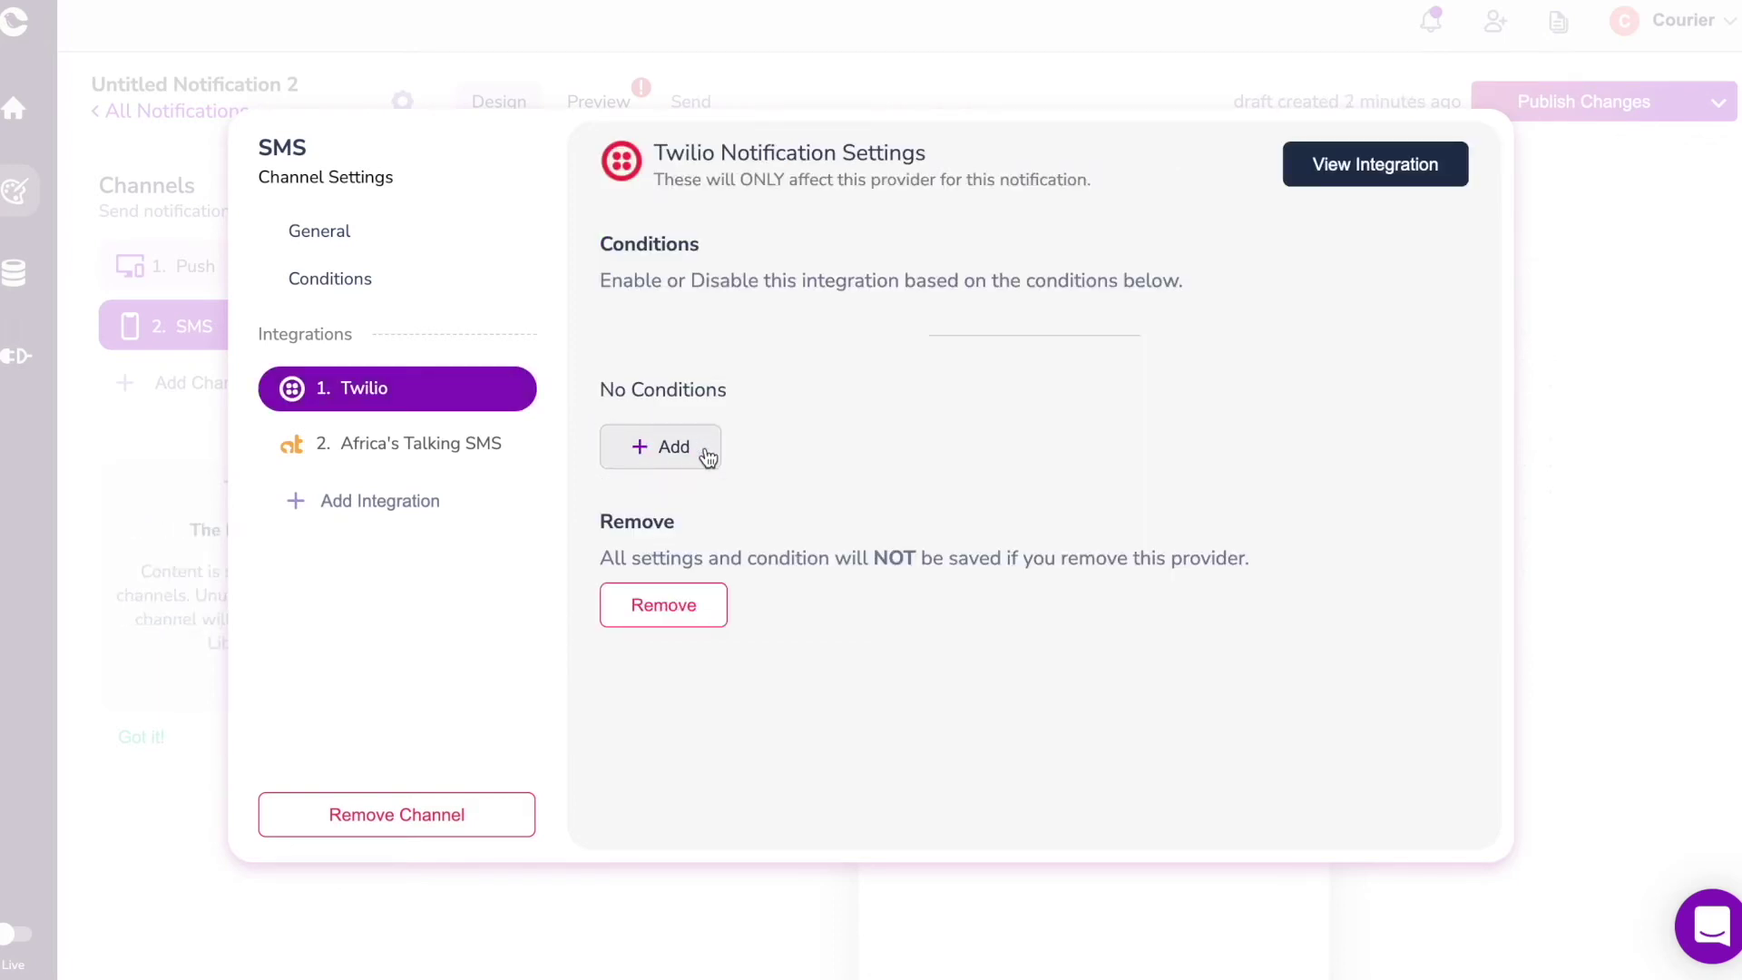
pyautogui.click(673, 449)
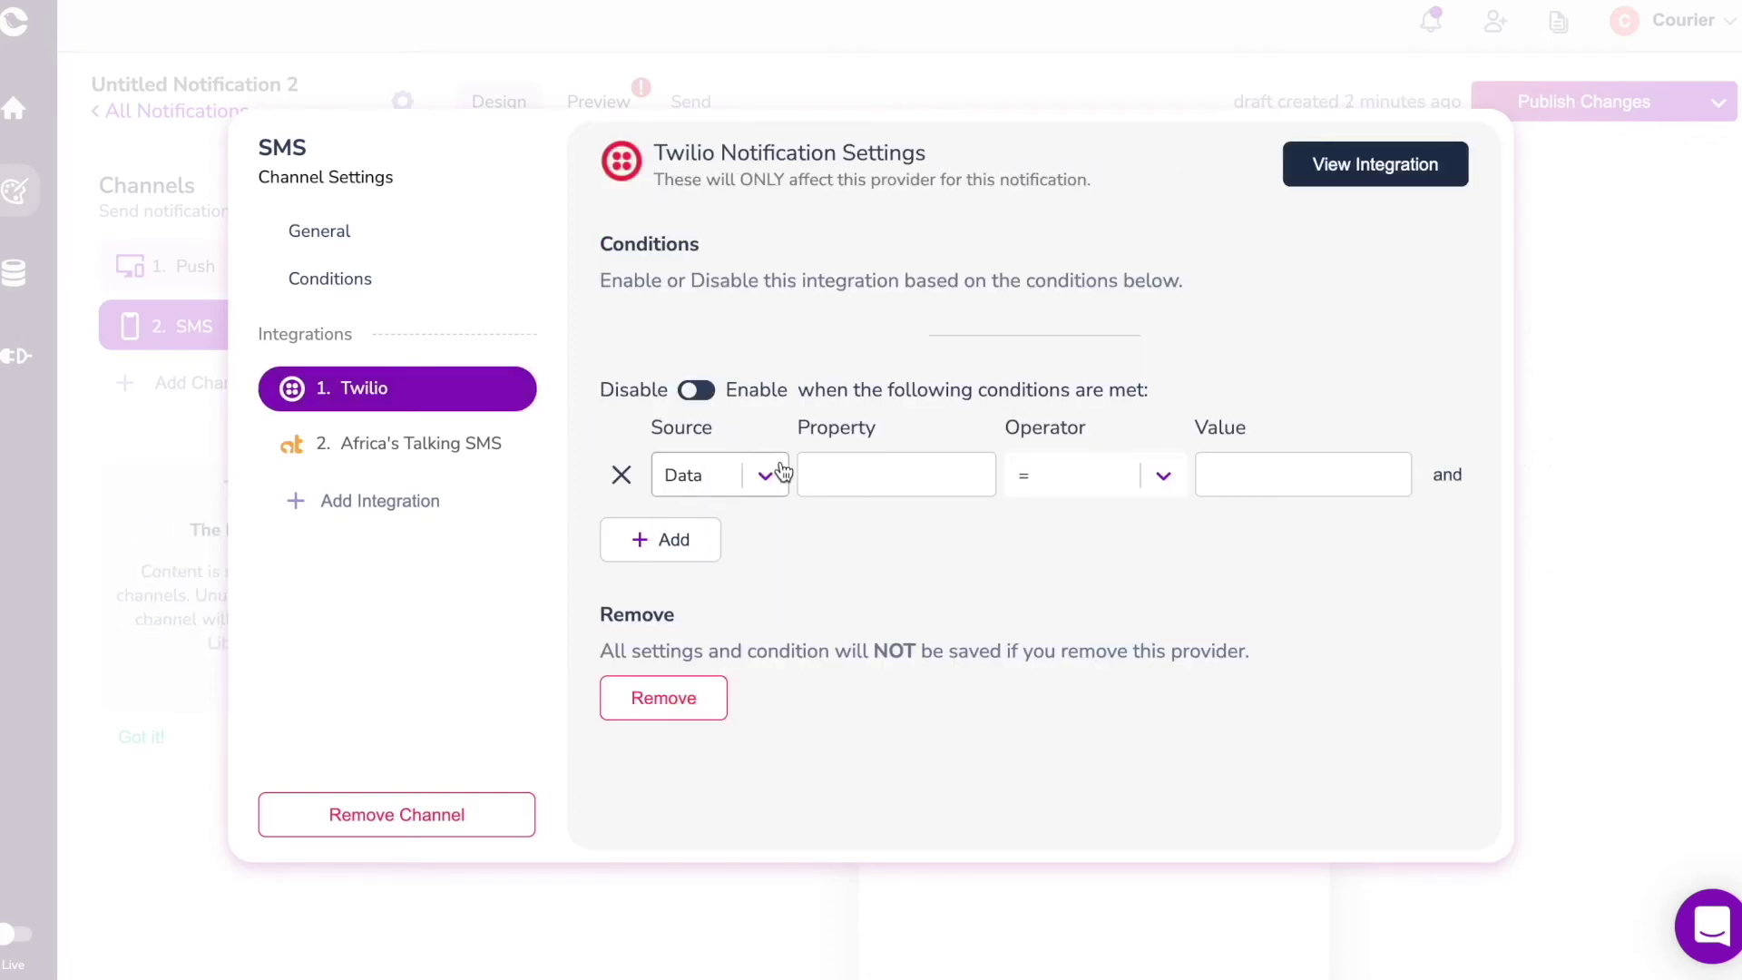
pyautogui.click(766, 474)
pyautogui.click(707, 564)
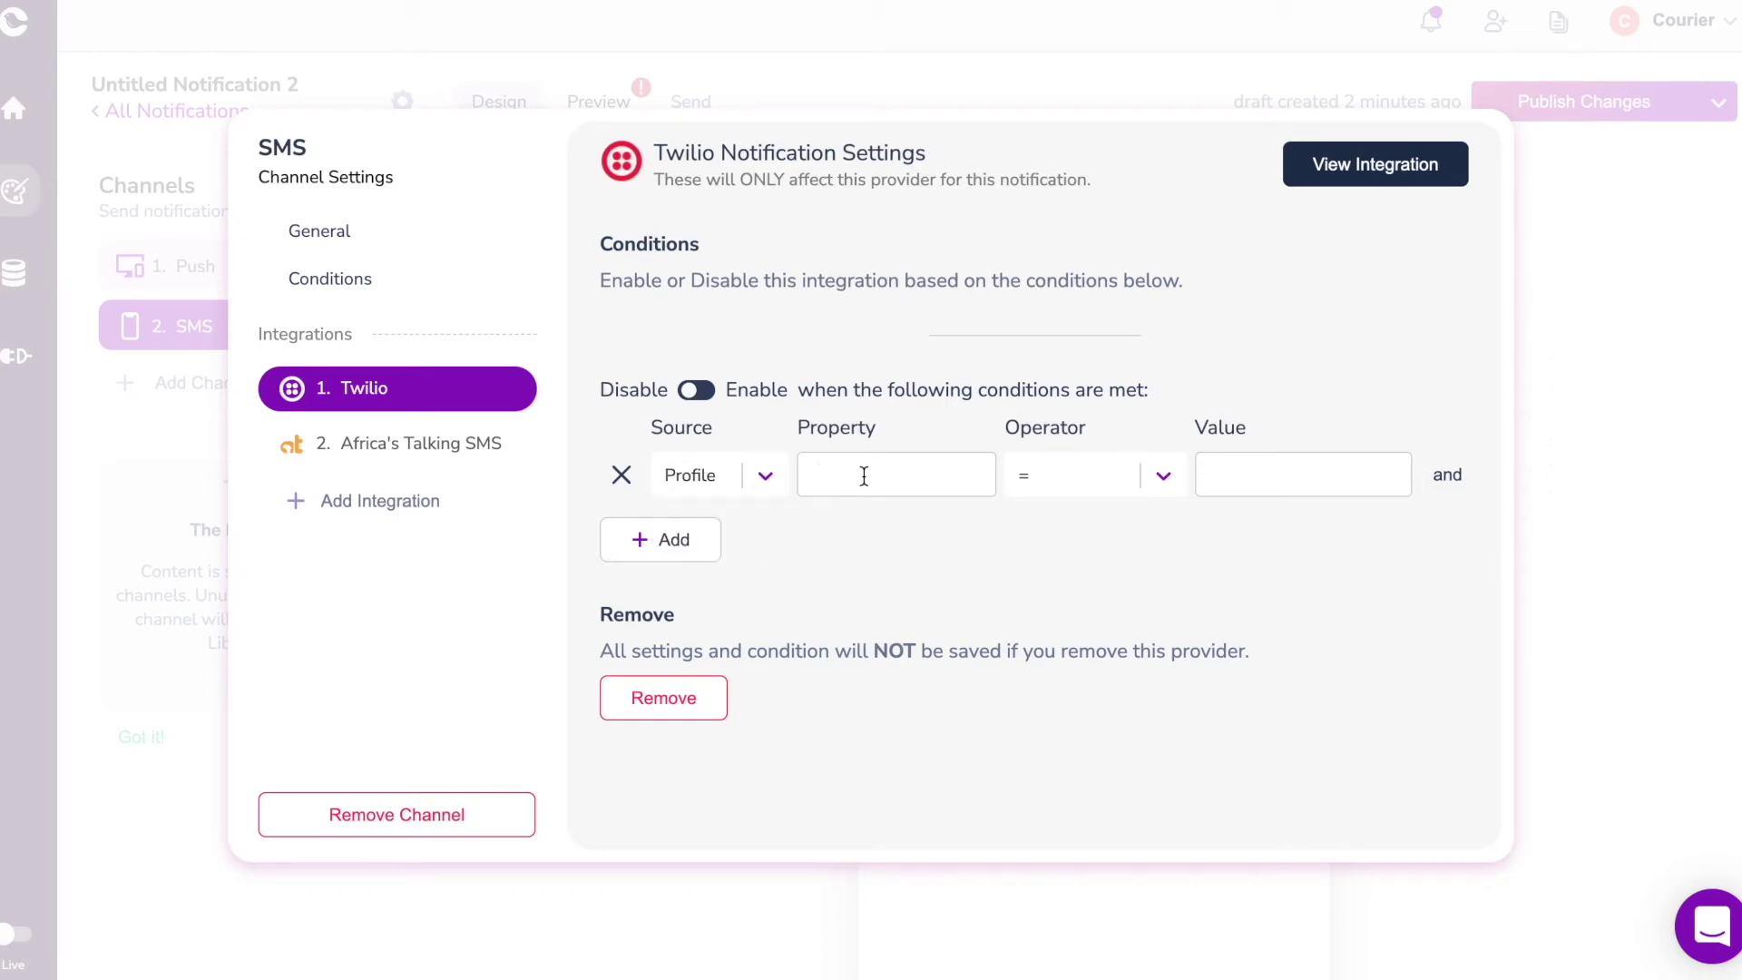
pyautogui.click(863, 474)
pyautogui.write('location')
pyautogui.click(1243, 463)
pyautogui.write('africa')
pyautogui.click(1318, 533)
# Give Africa's Talking SMS an enabled condition: profile property location equals africa
pyautogui.click(408, 445)
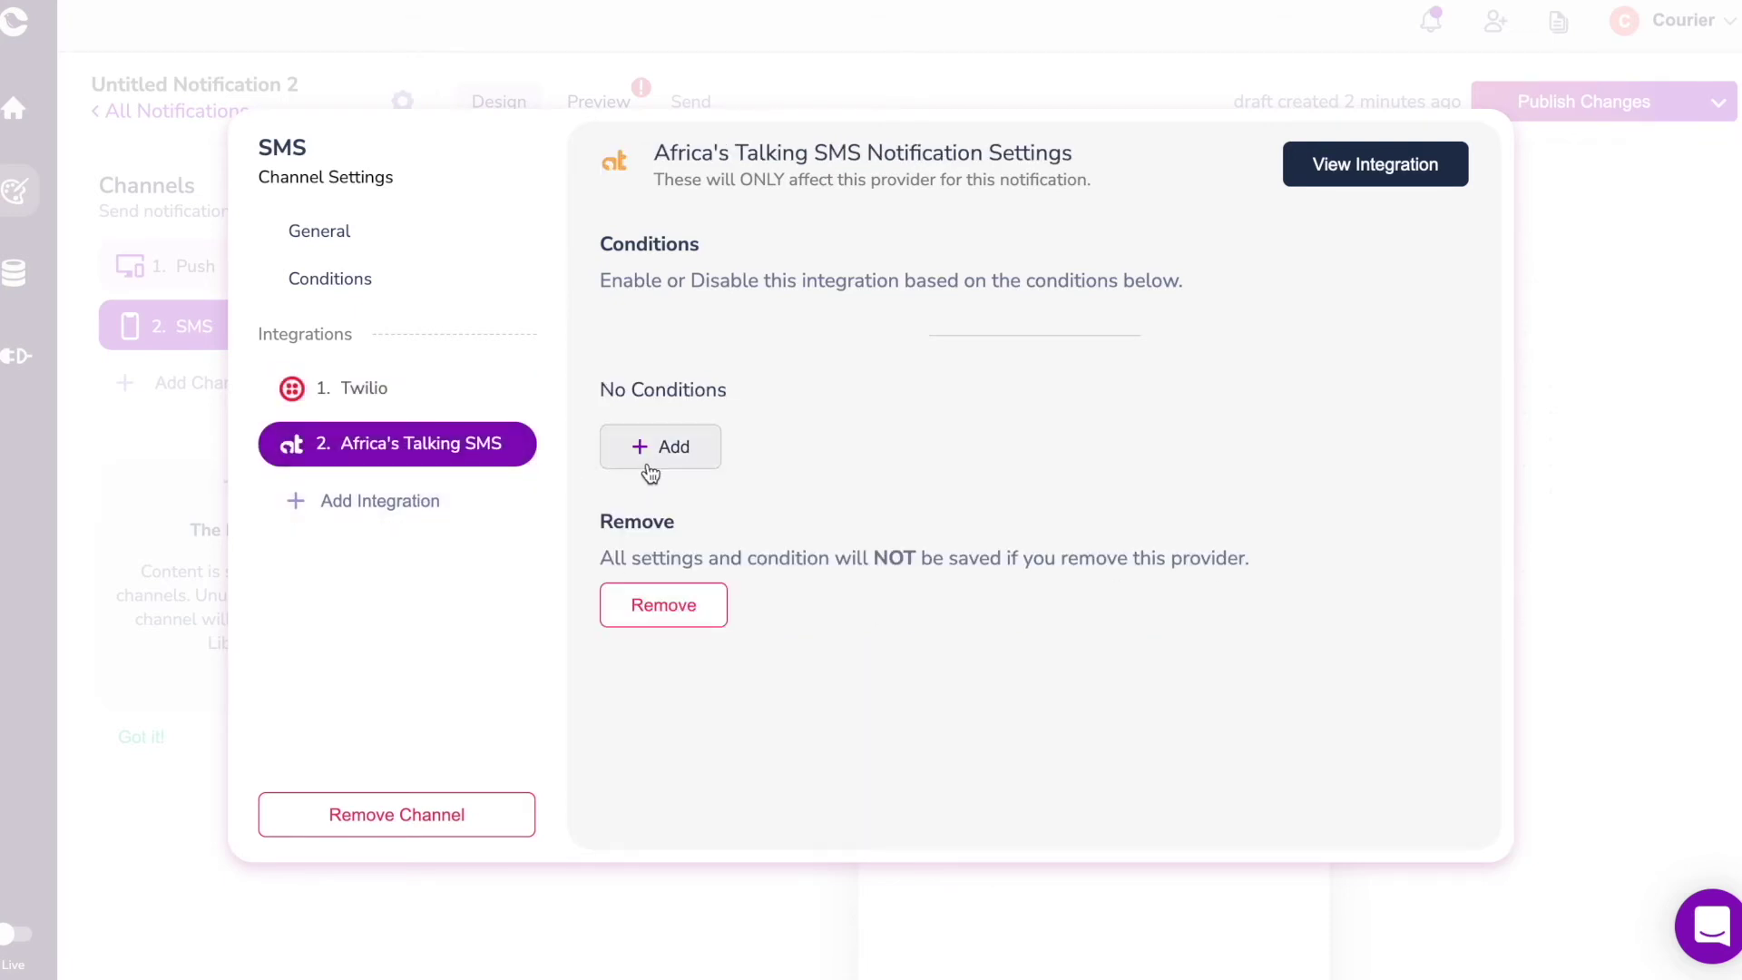
pyautogui.click(653, 447)
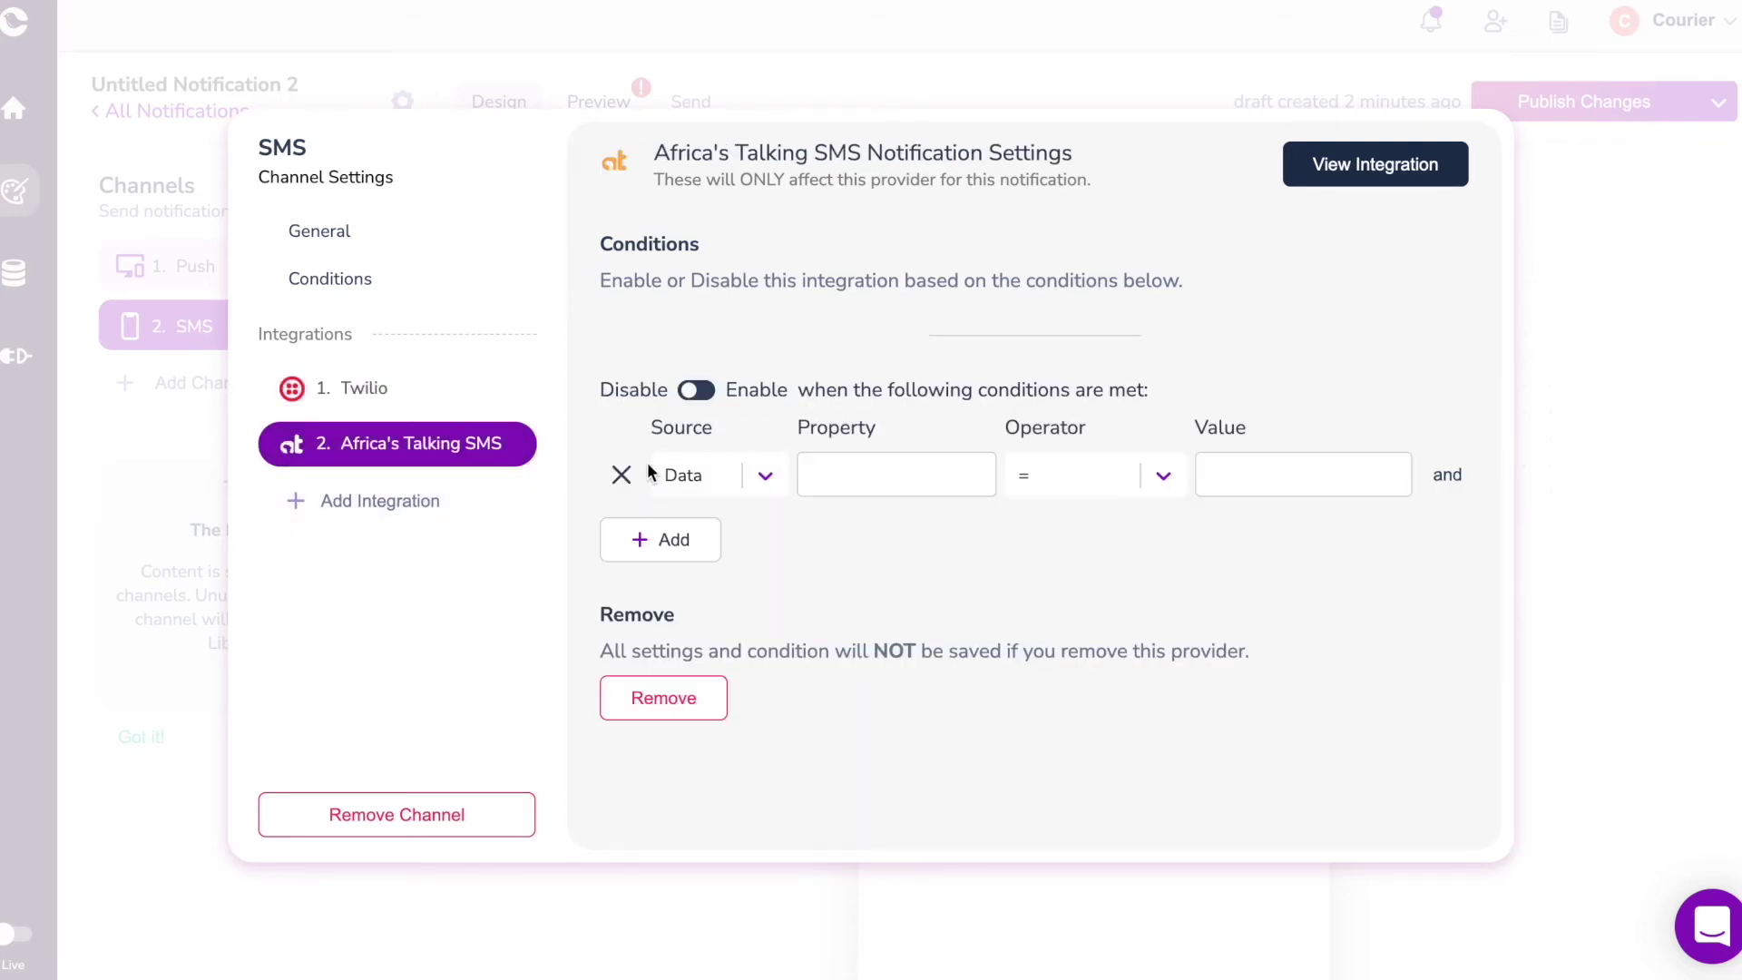
pyautogui.click(698, 391)
pyautogui.click(763, 475)
pyautogui.click(722, 561)
pyautogui.click(839, 475)
pyautogui.write('location')
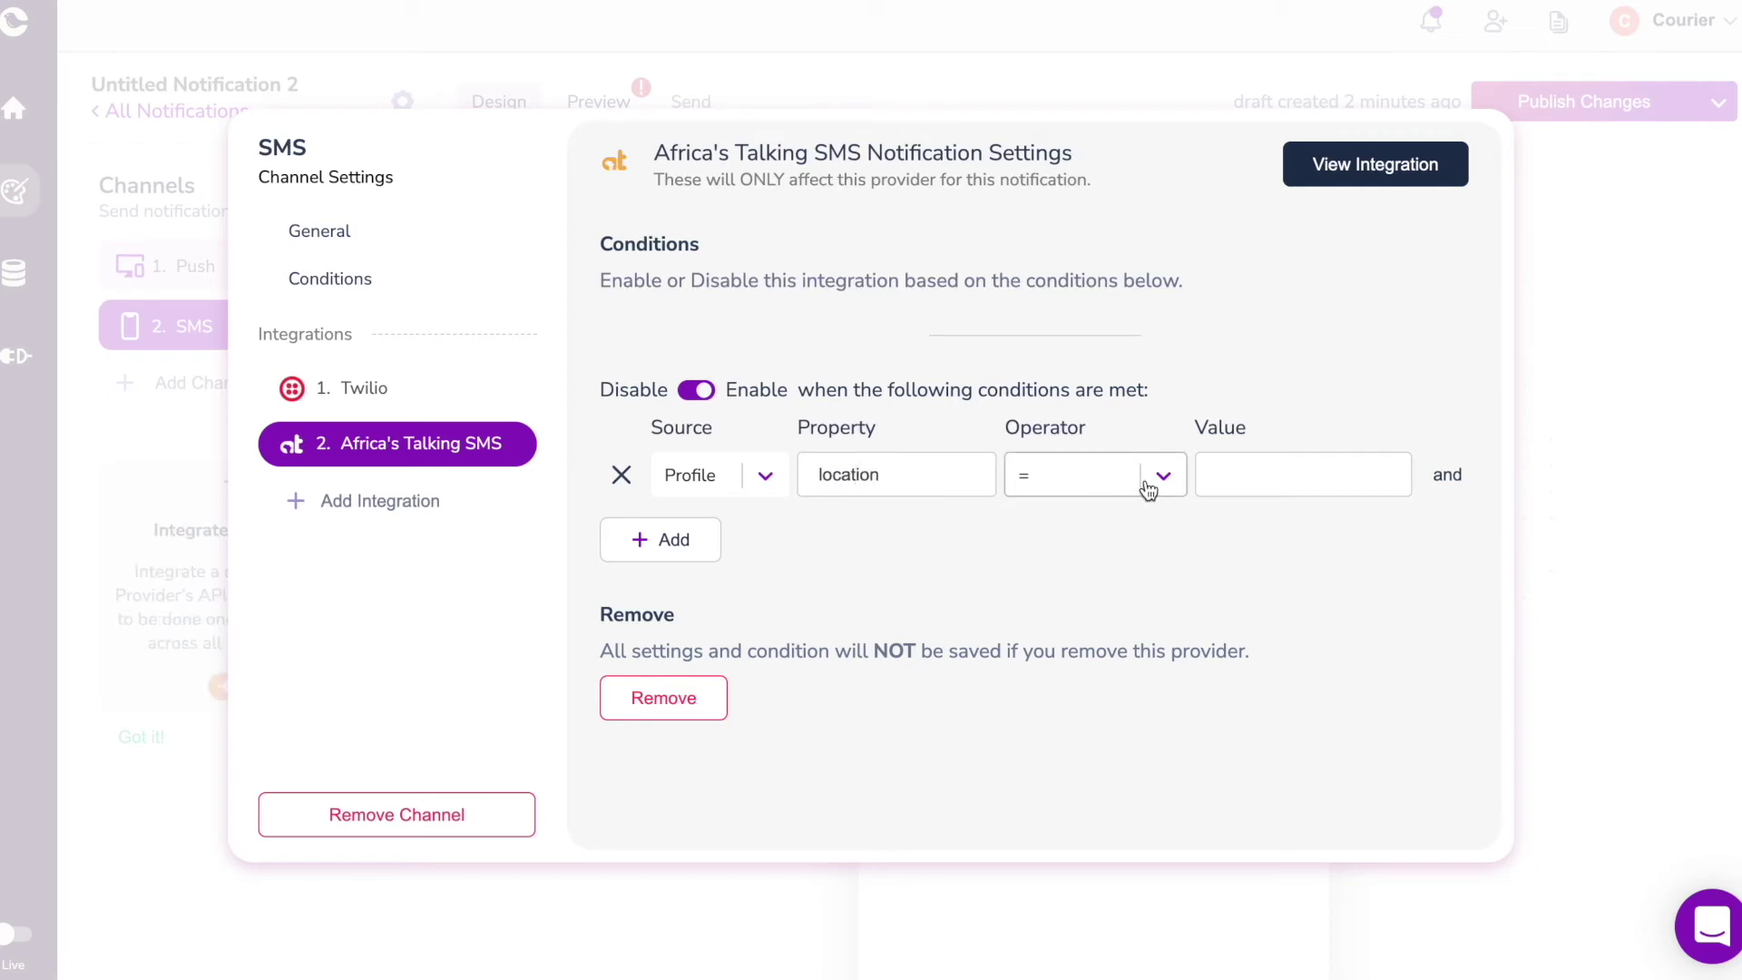
pyautogui.click(1299, 475)
pyautogui.write('af')
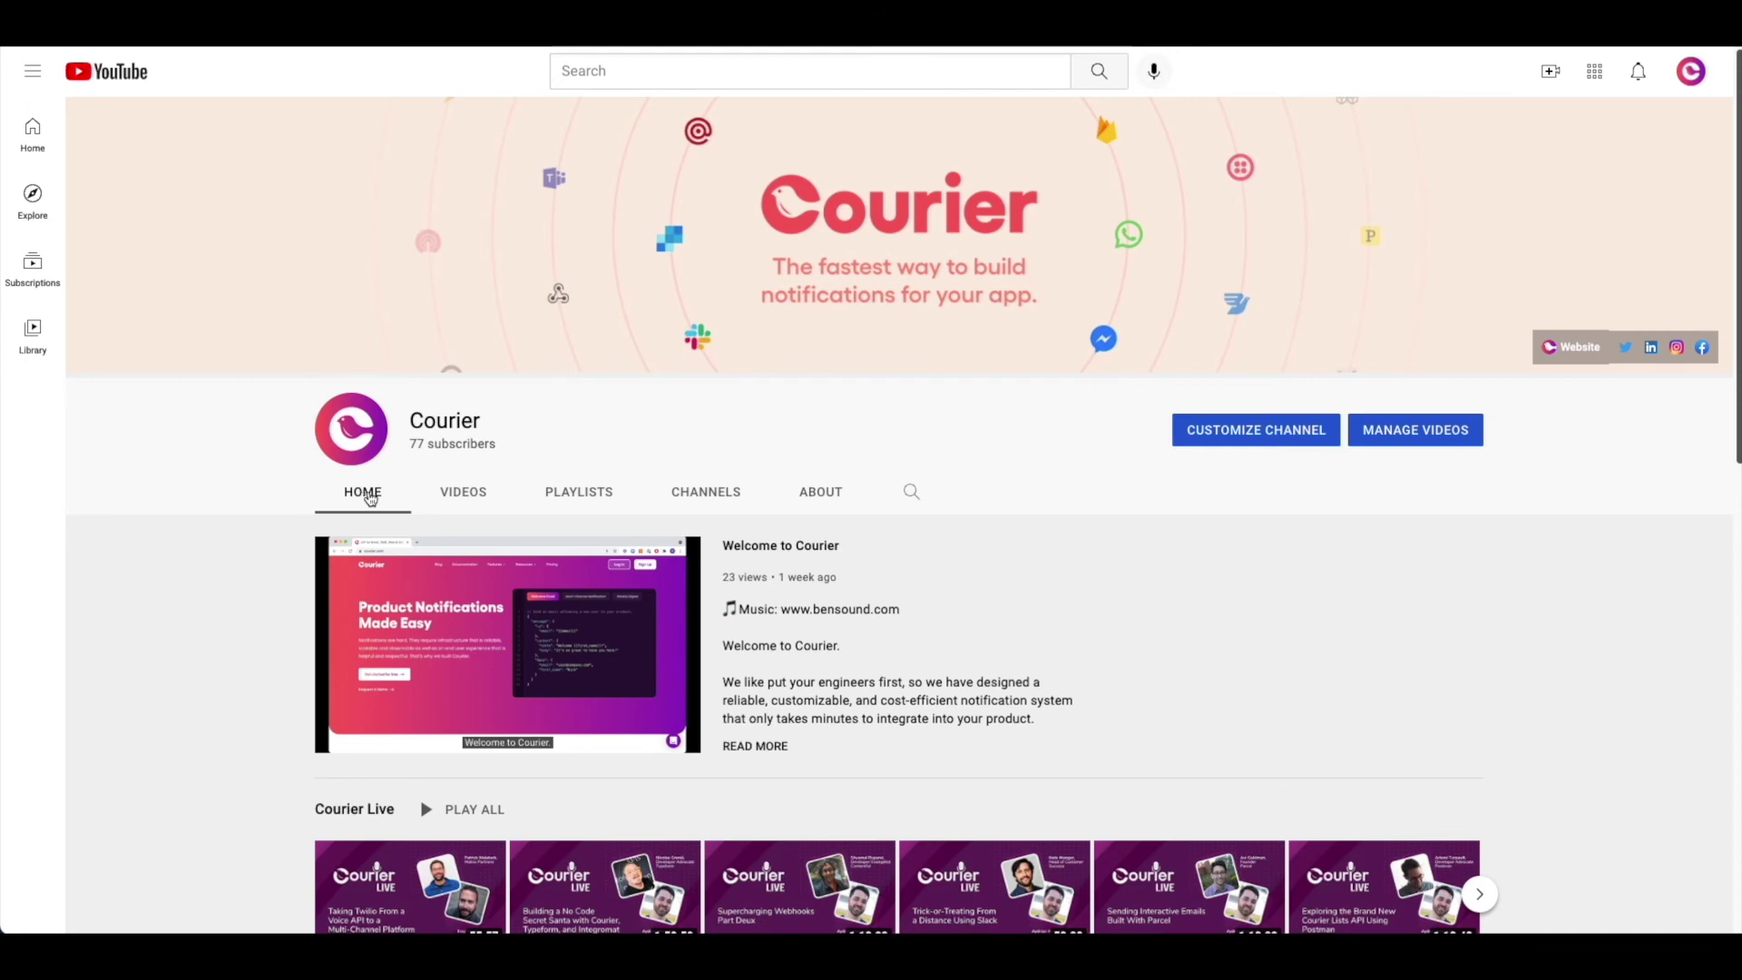
# Browse Courier's YouTube videos and the automation invoke, Send and Brands API references
pyautogui.click(443, 491)
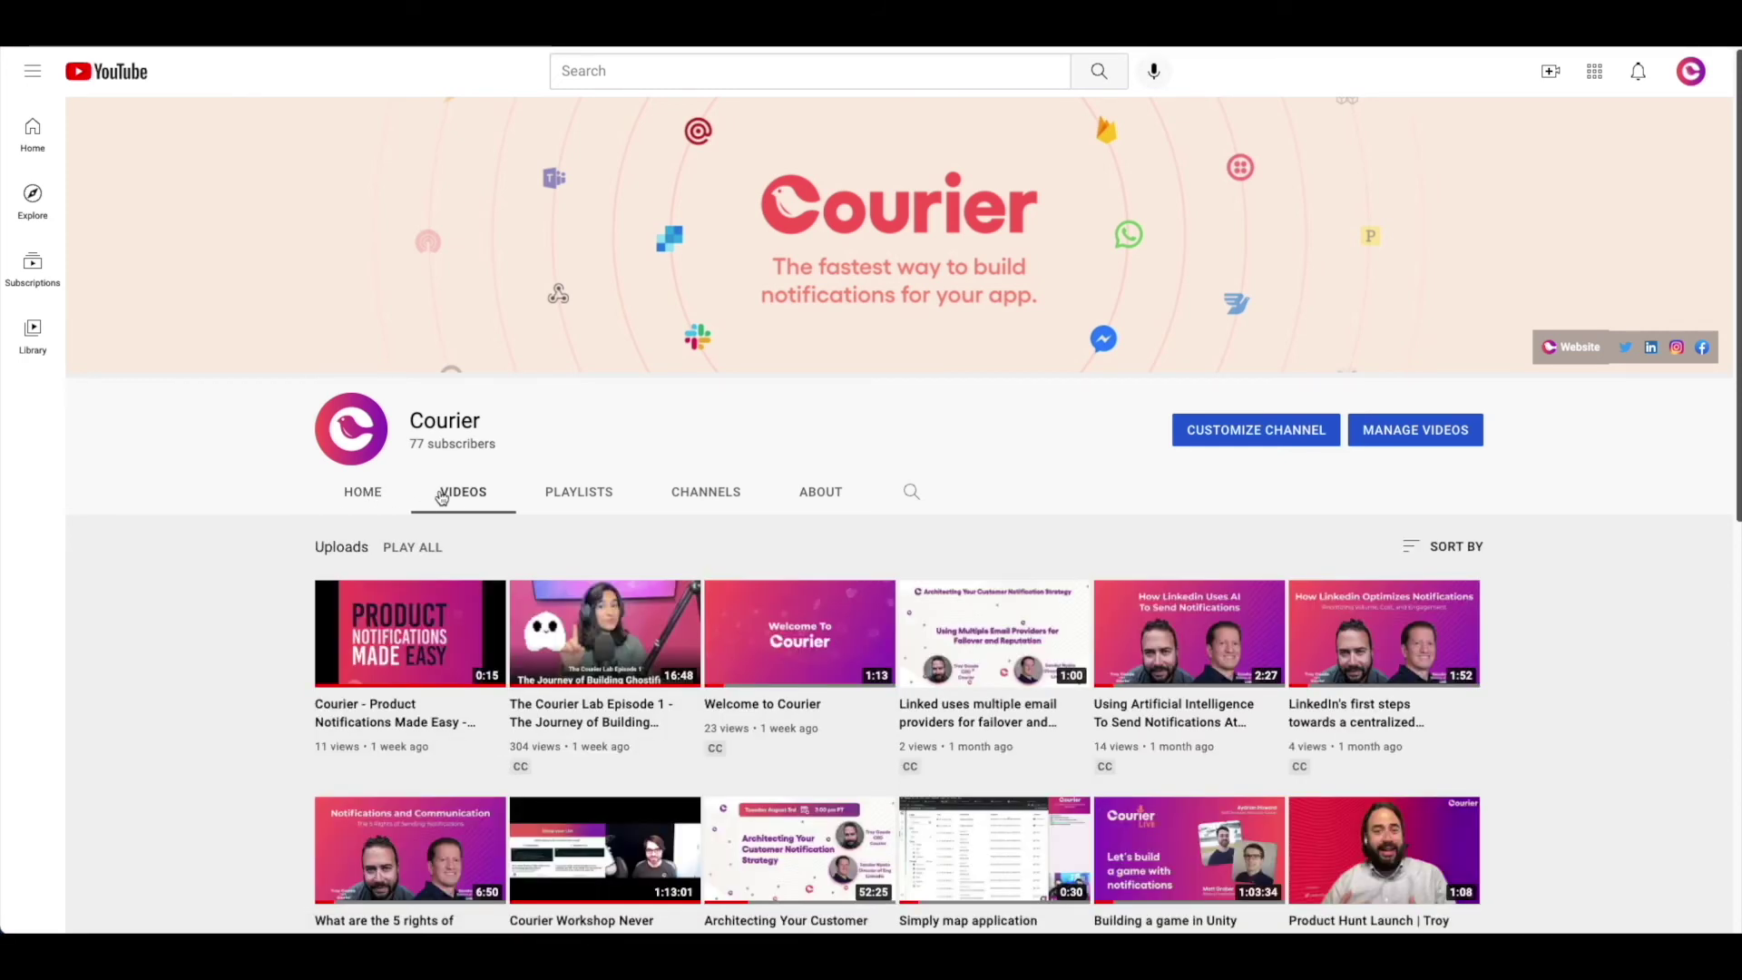
pyautogui.scroll(-3, 252, 552)
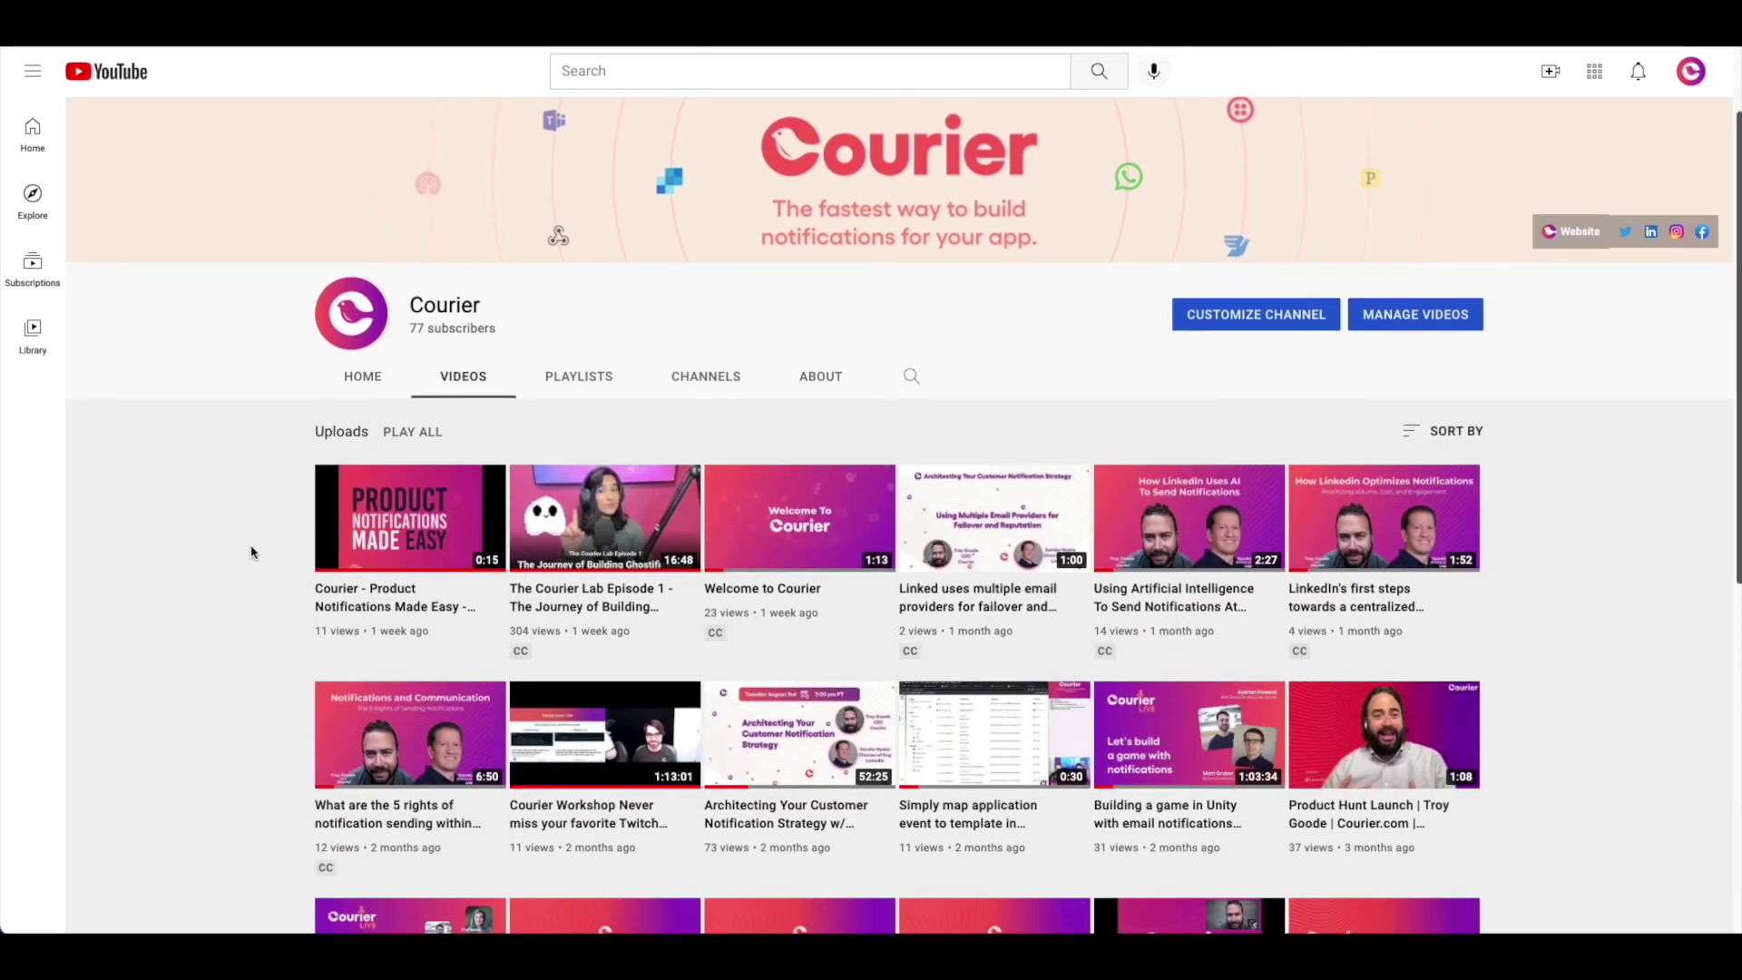
pyautogui.scroll(-3, 252, 550)
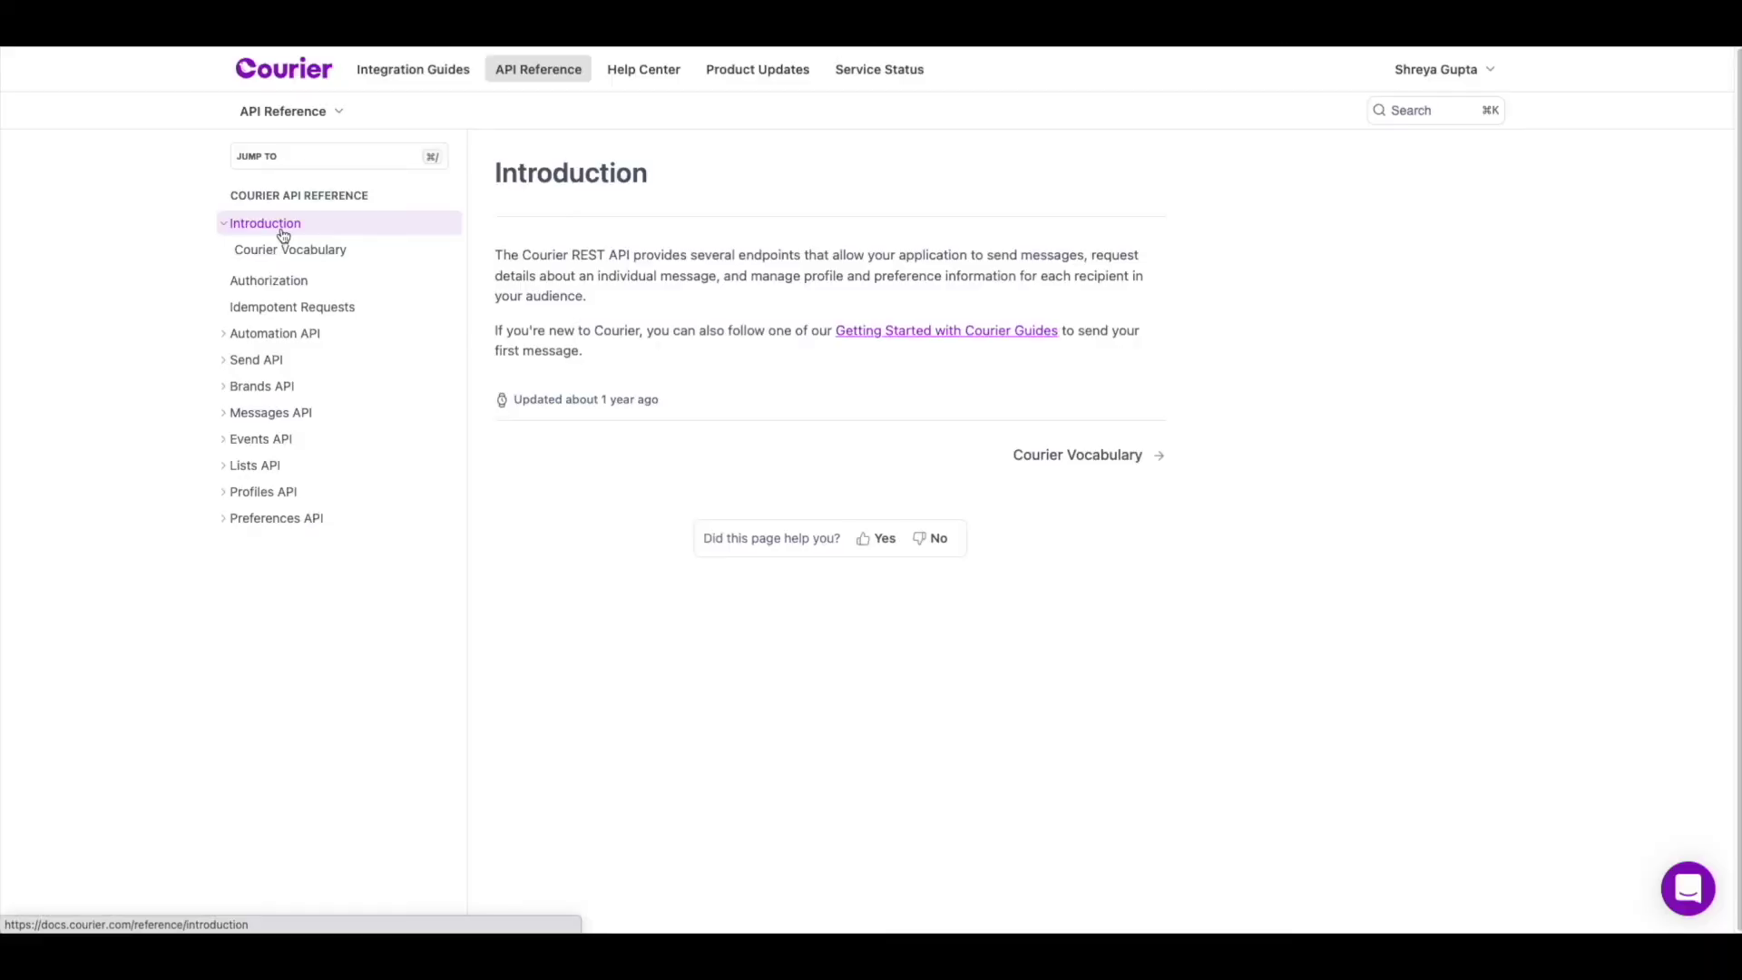
pyautogui.click(274, 332)
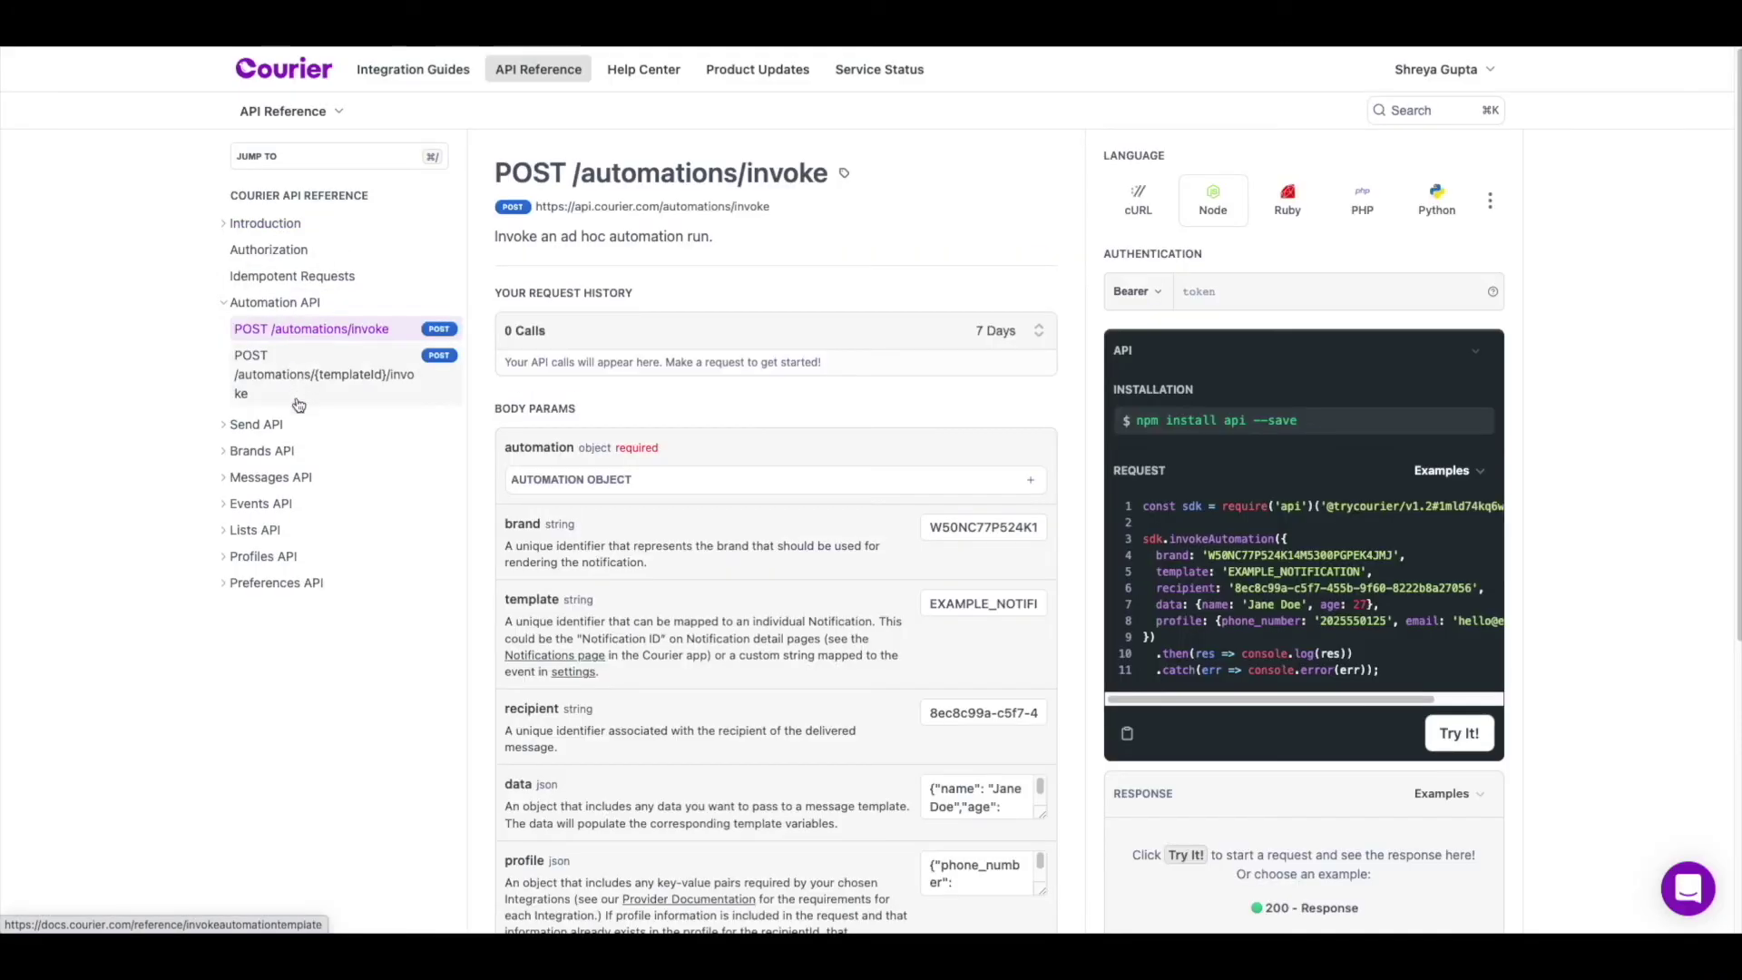
pyautogui.click(256, 413)
pyautogui.click(261, 438)
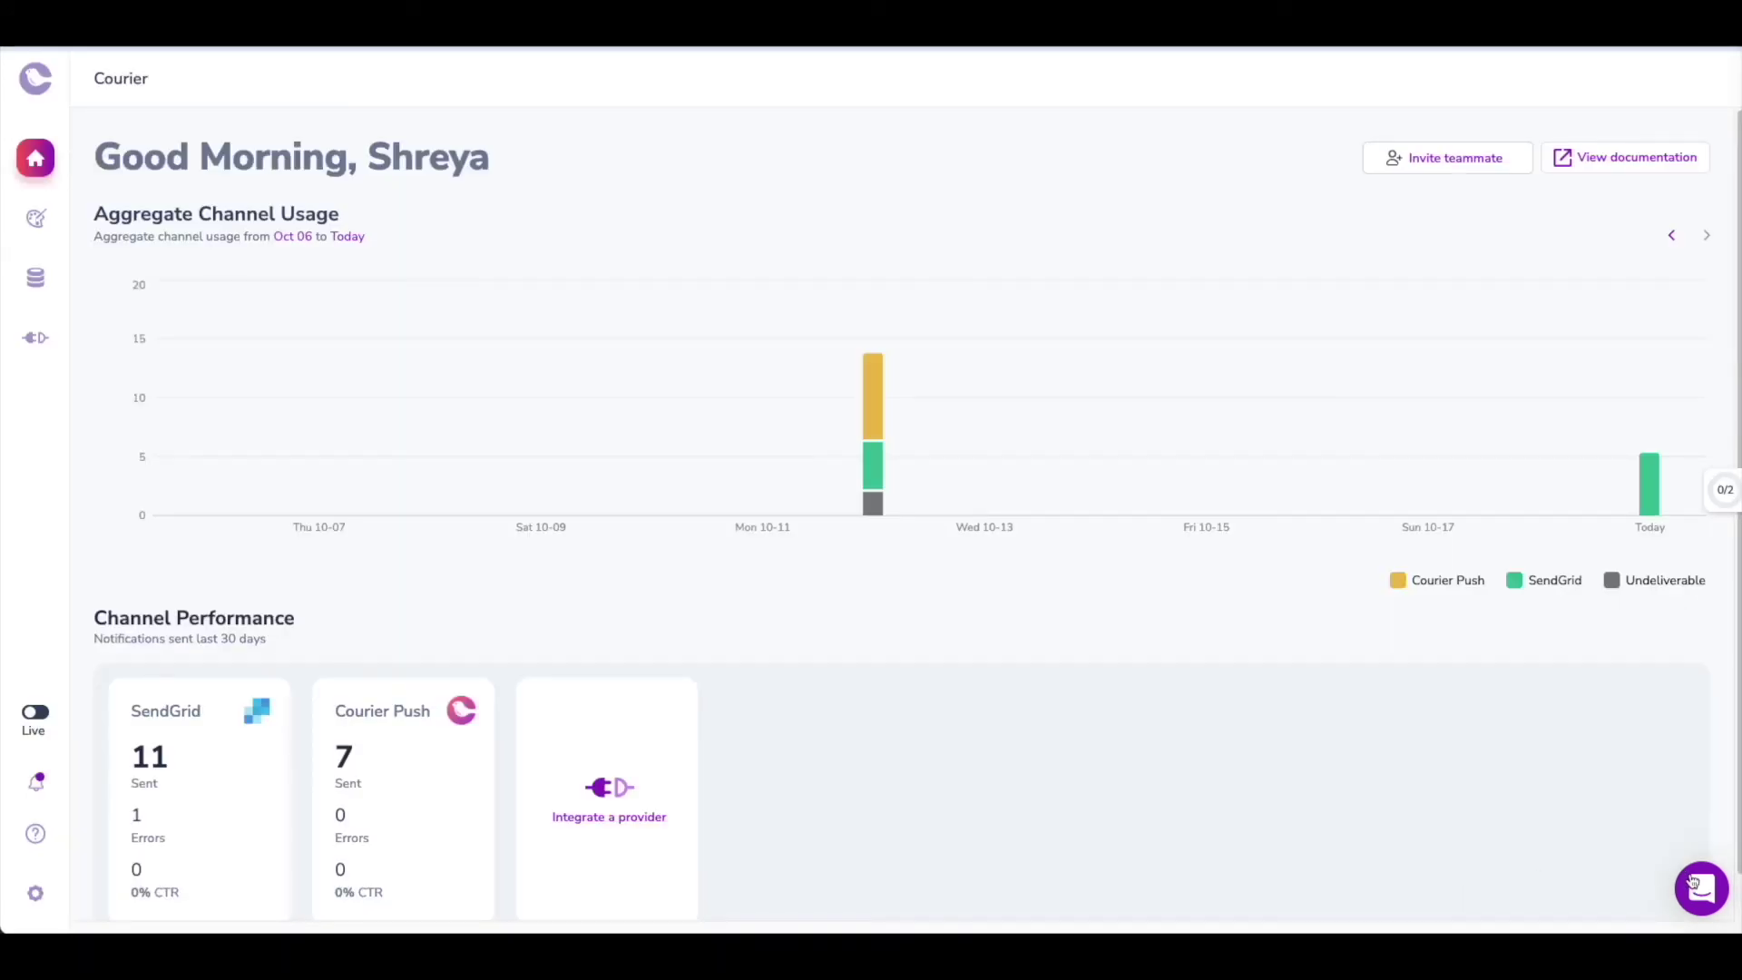
# Start a new conversation with Courier support from the Intercom chat bubble
pyautogui.click(1702, 887)
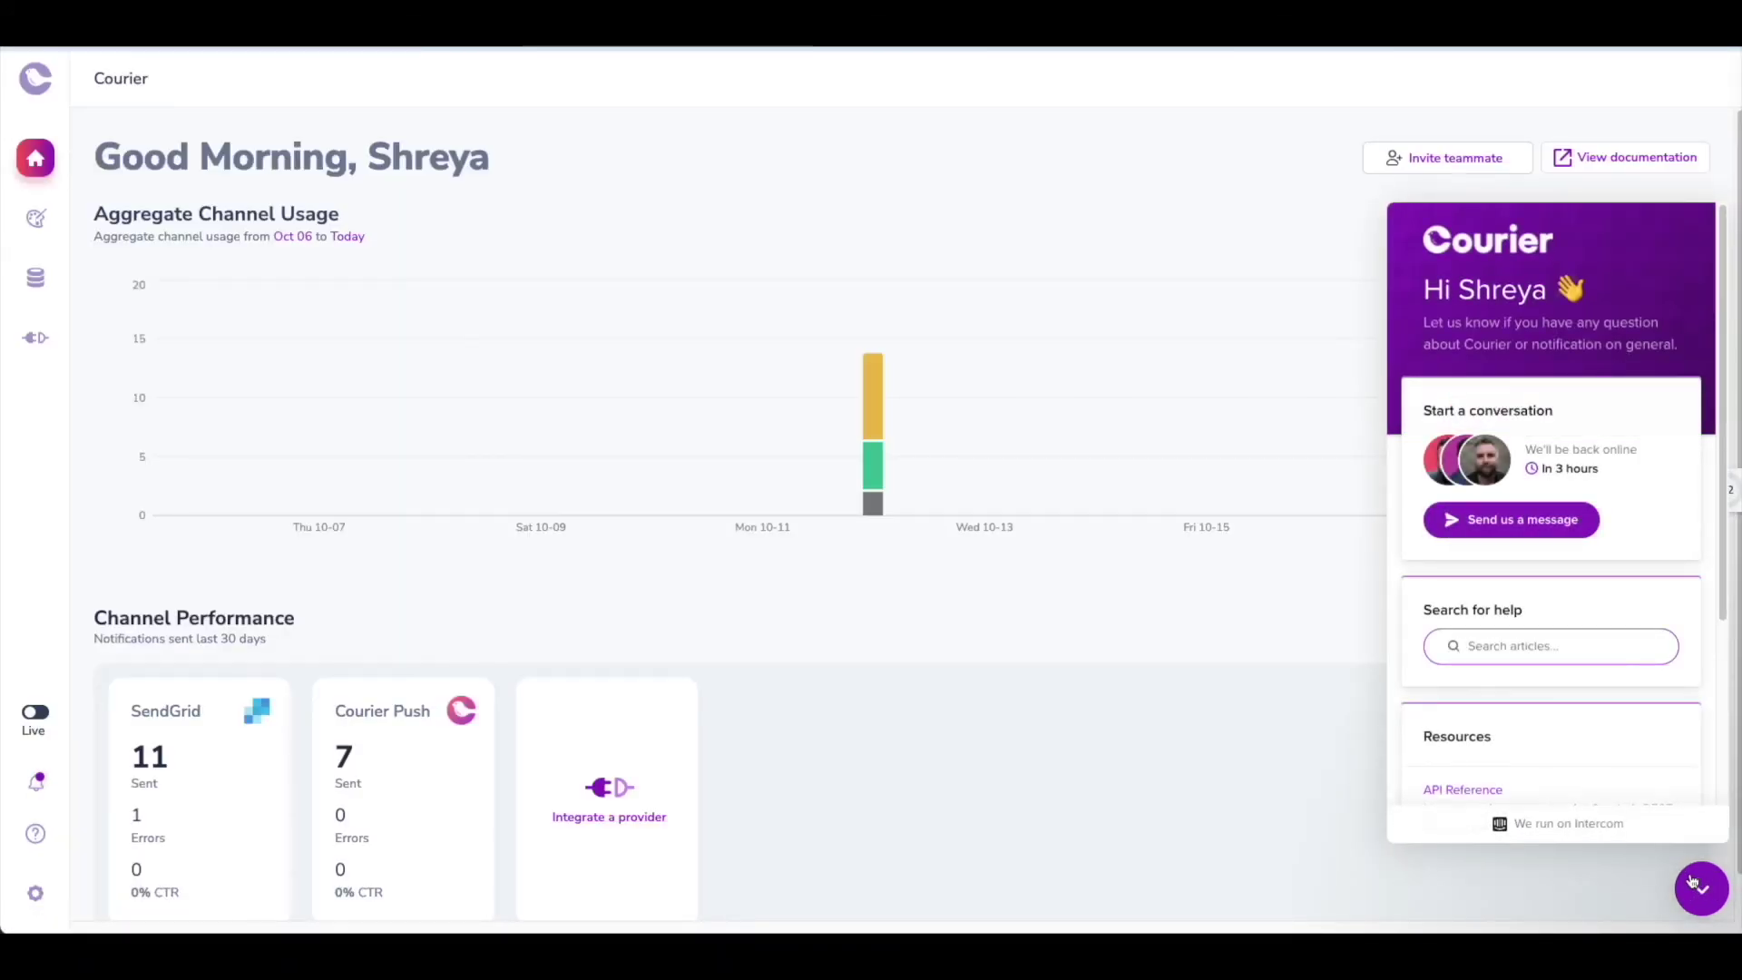
pyautogui.scroll(-3, 1623, 713)
pyautogui.scroll(-3, 1622, 713)
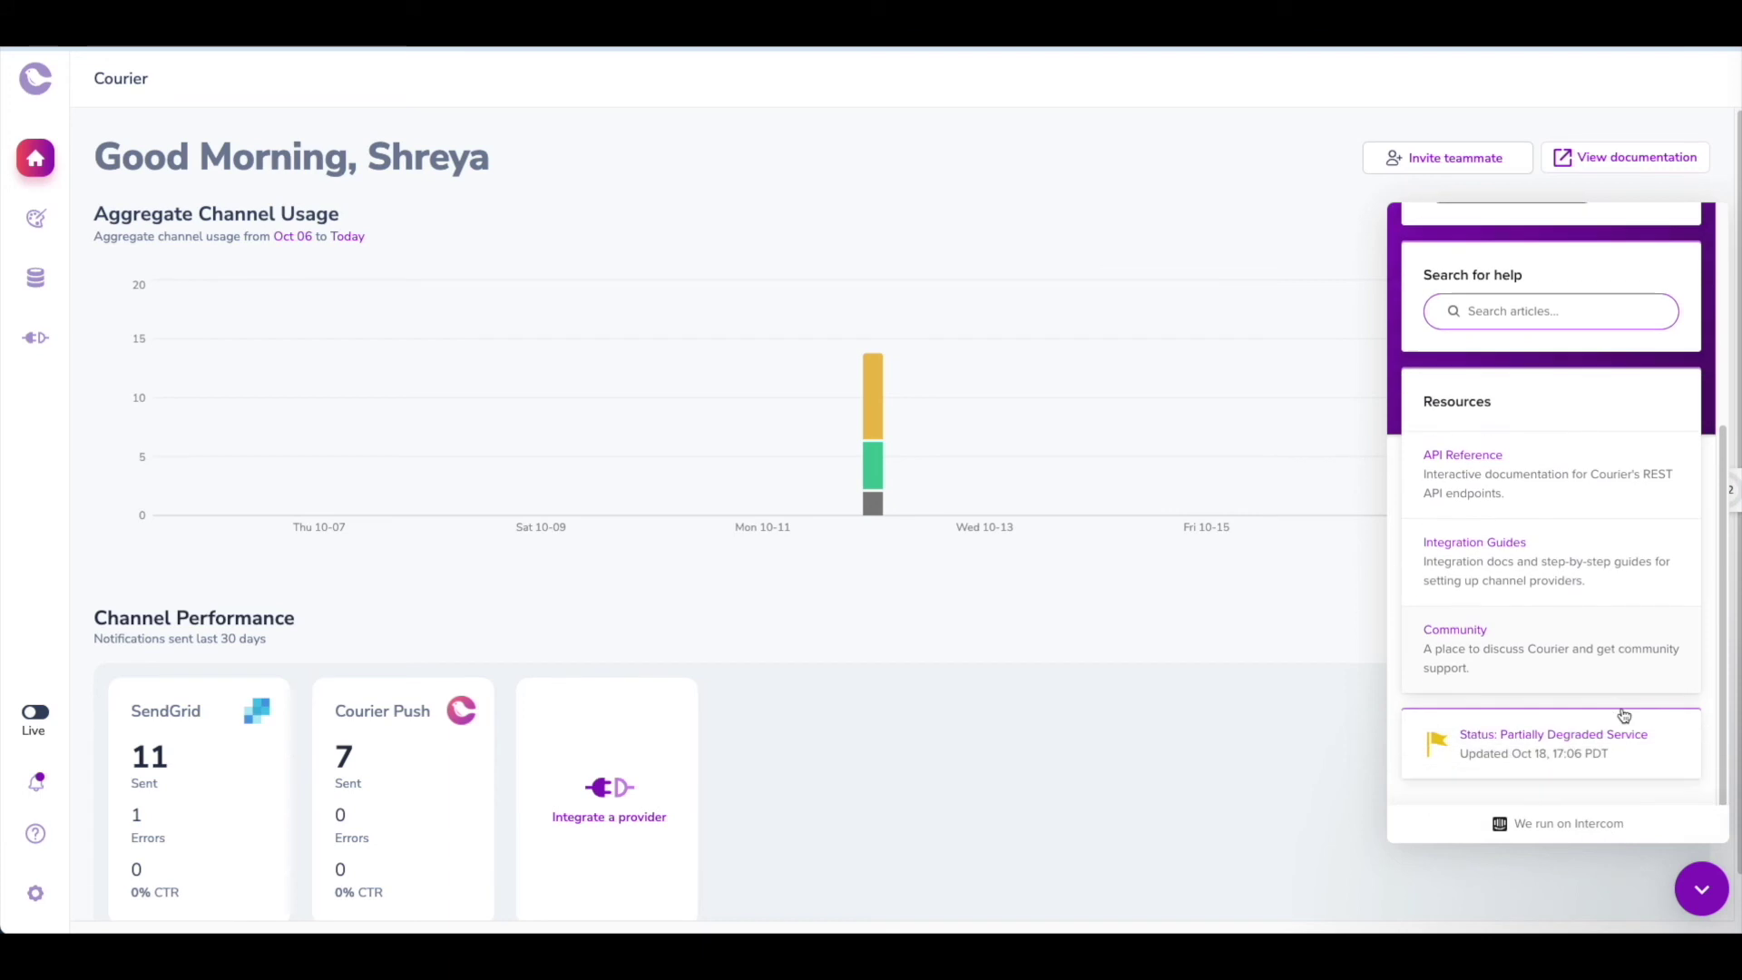
pyautogui.scroll(5, 1622, 714)
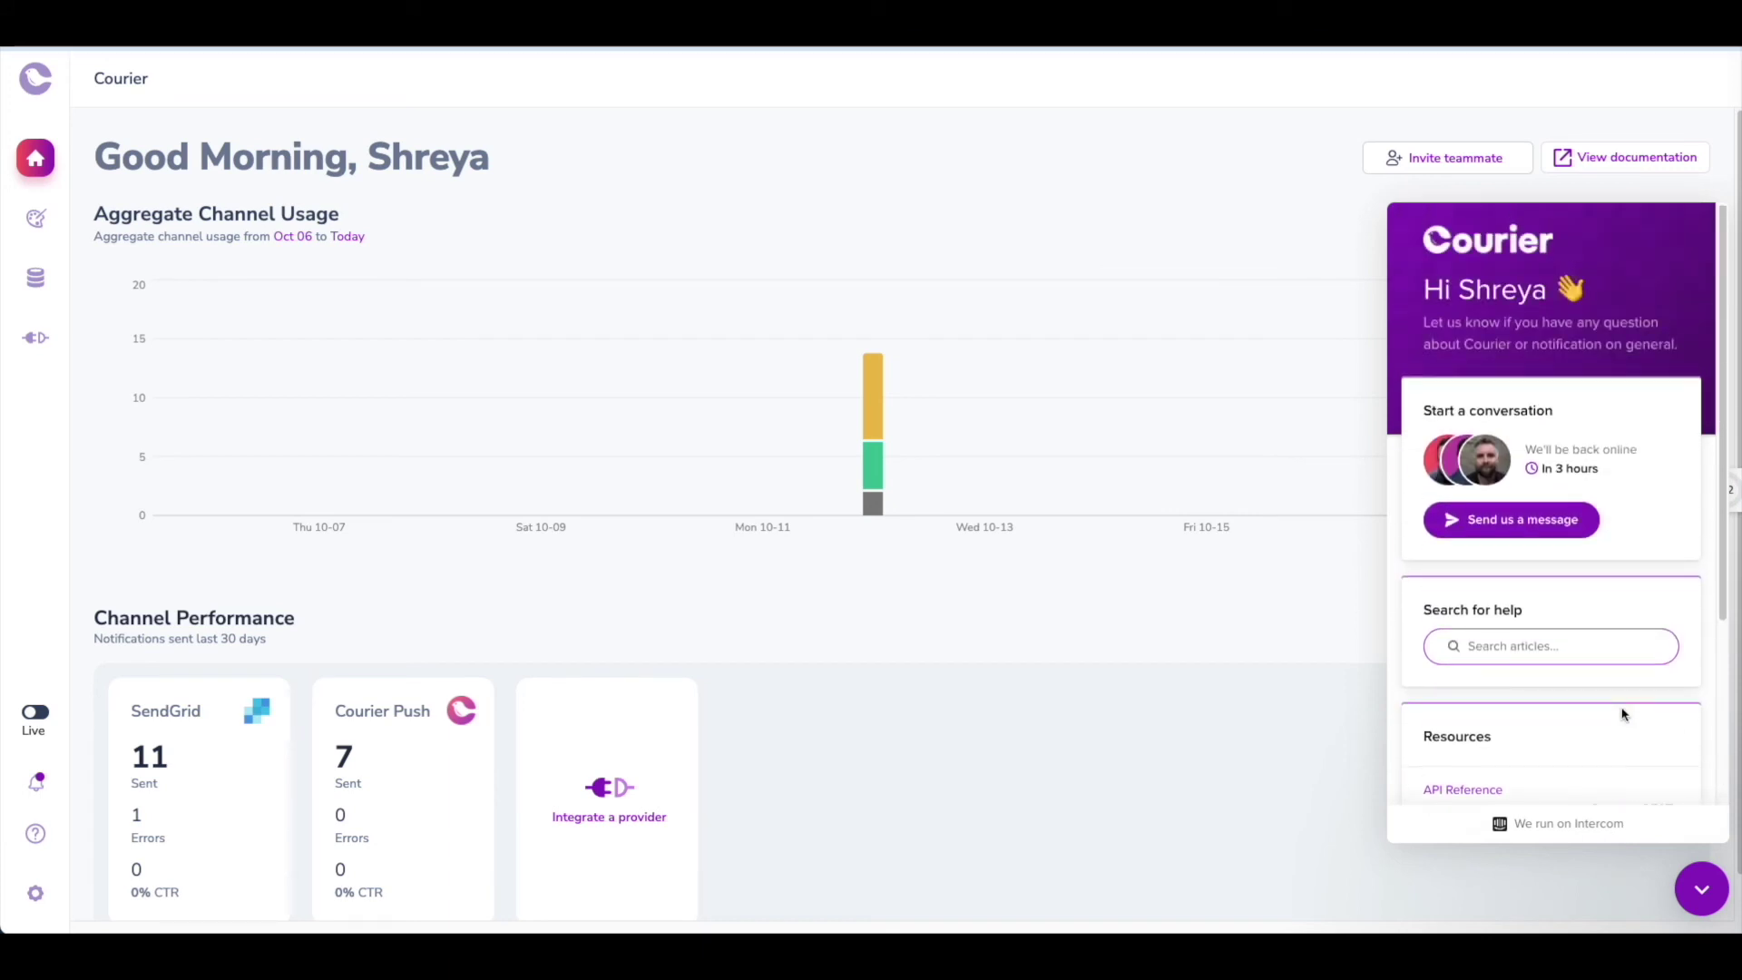
pyautogui.click(1504, 519)
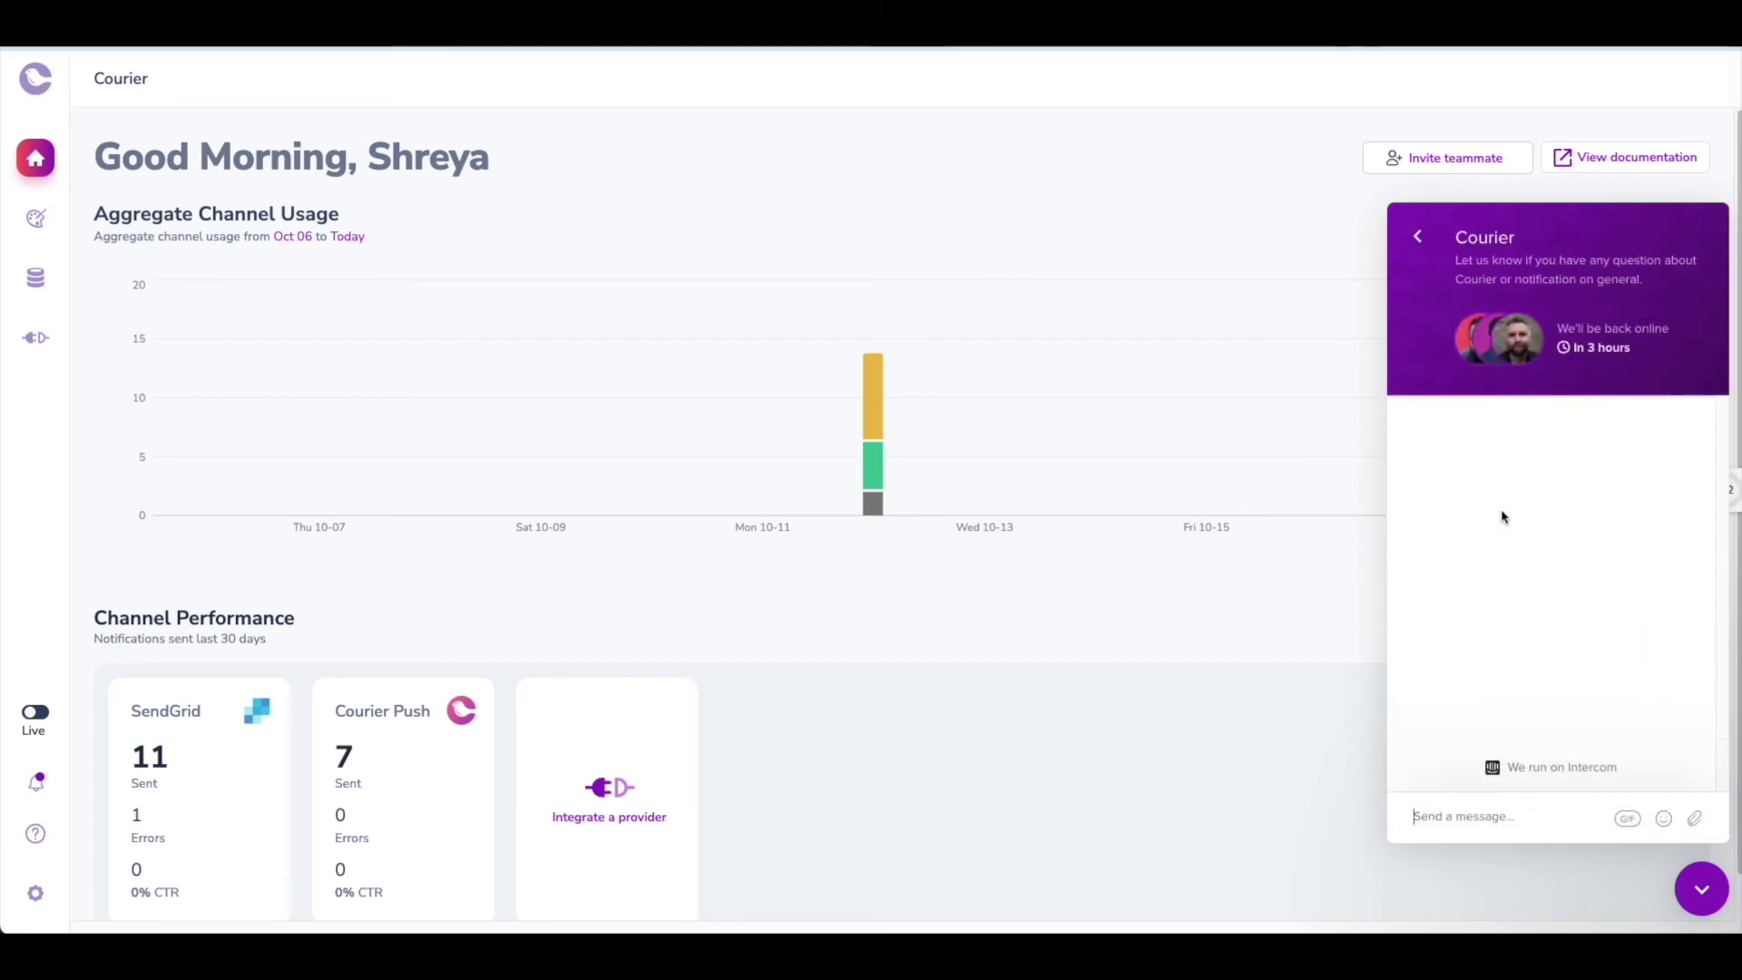